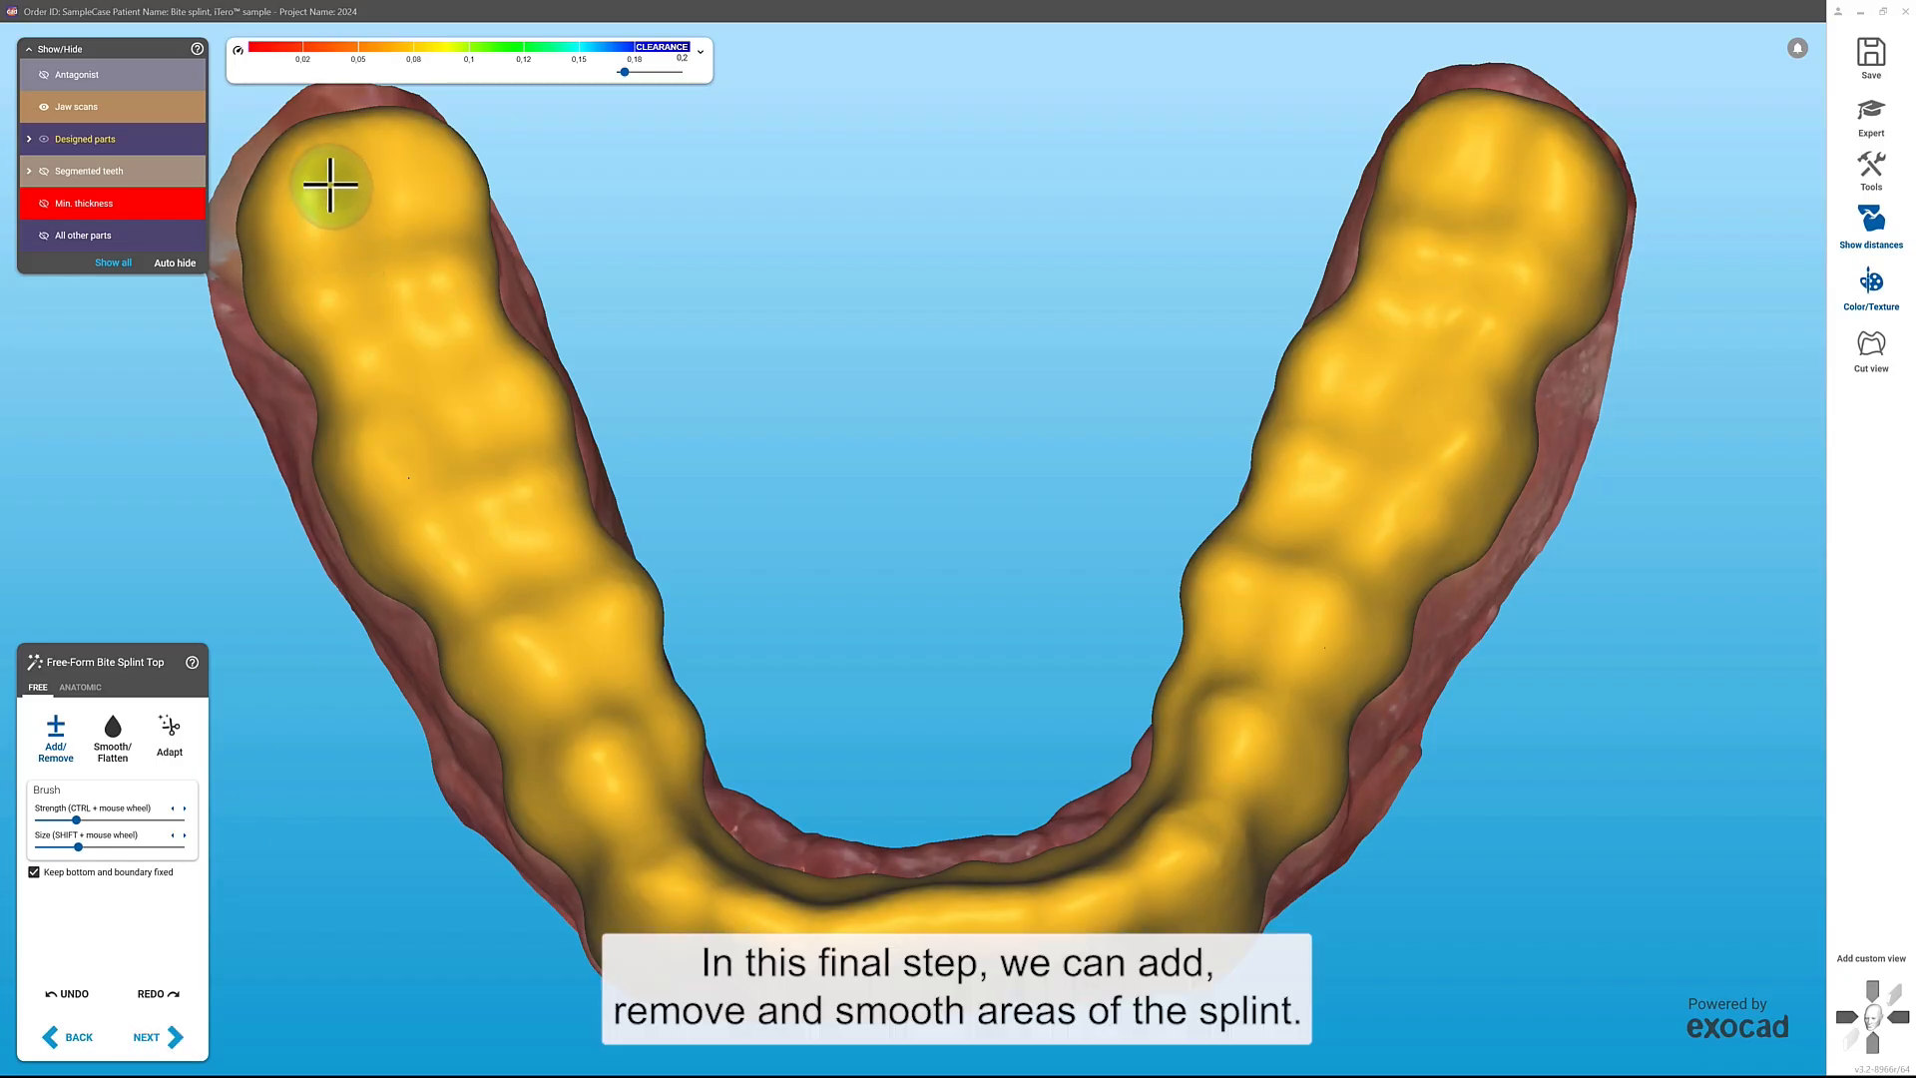
Step: Add small contact points along the outer cusps on the splint's patient-right side, from the last molar to the front
left_click_drag(322, 214, 345, 333)
left_click_drag(389, 435, 441, 536)
left_click_drag(474, 602, 547, 689)
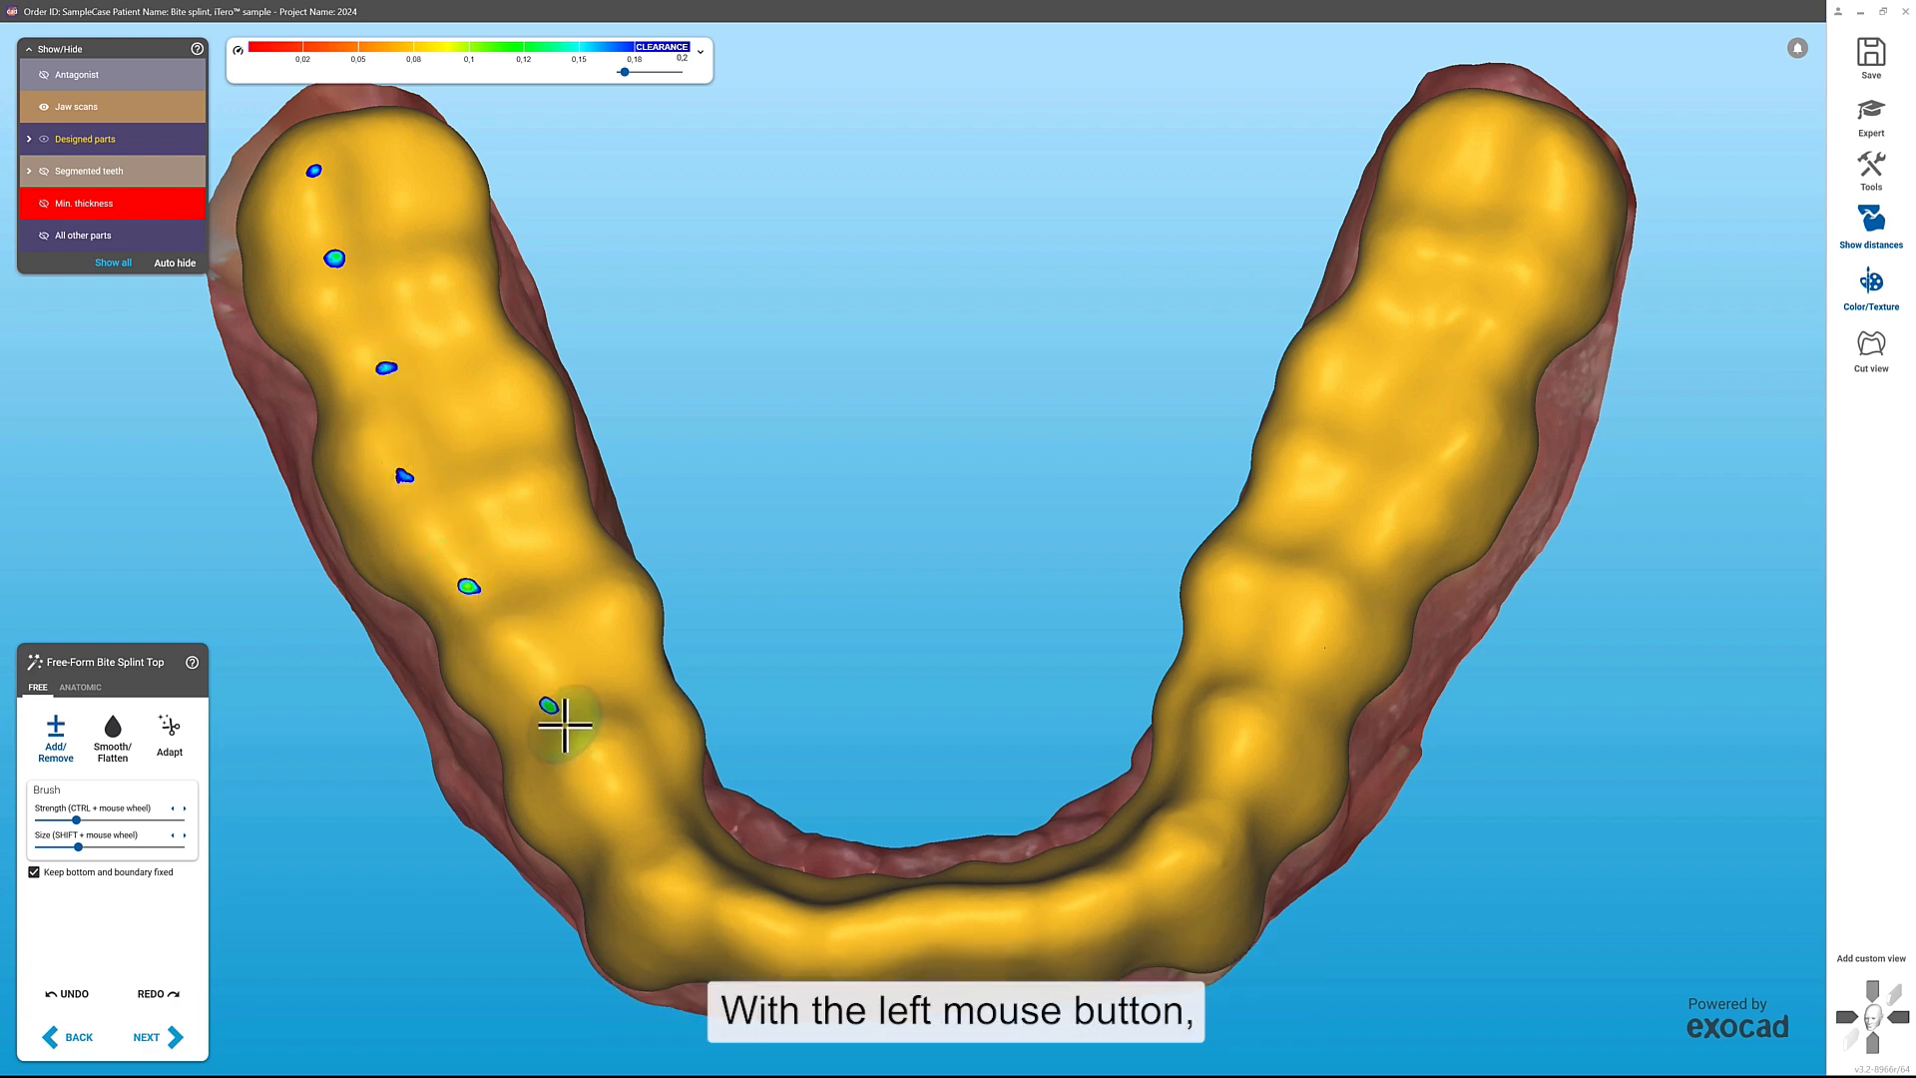
left_click(426, 487)
left_click(542, 724)
left_click(620, 815)
left_click(611, 819)
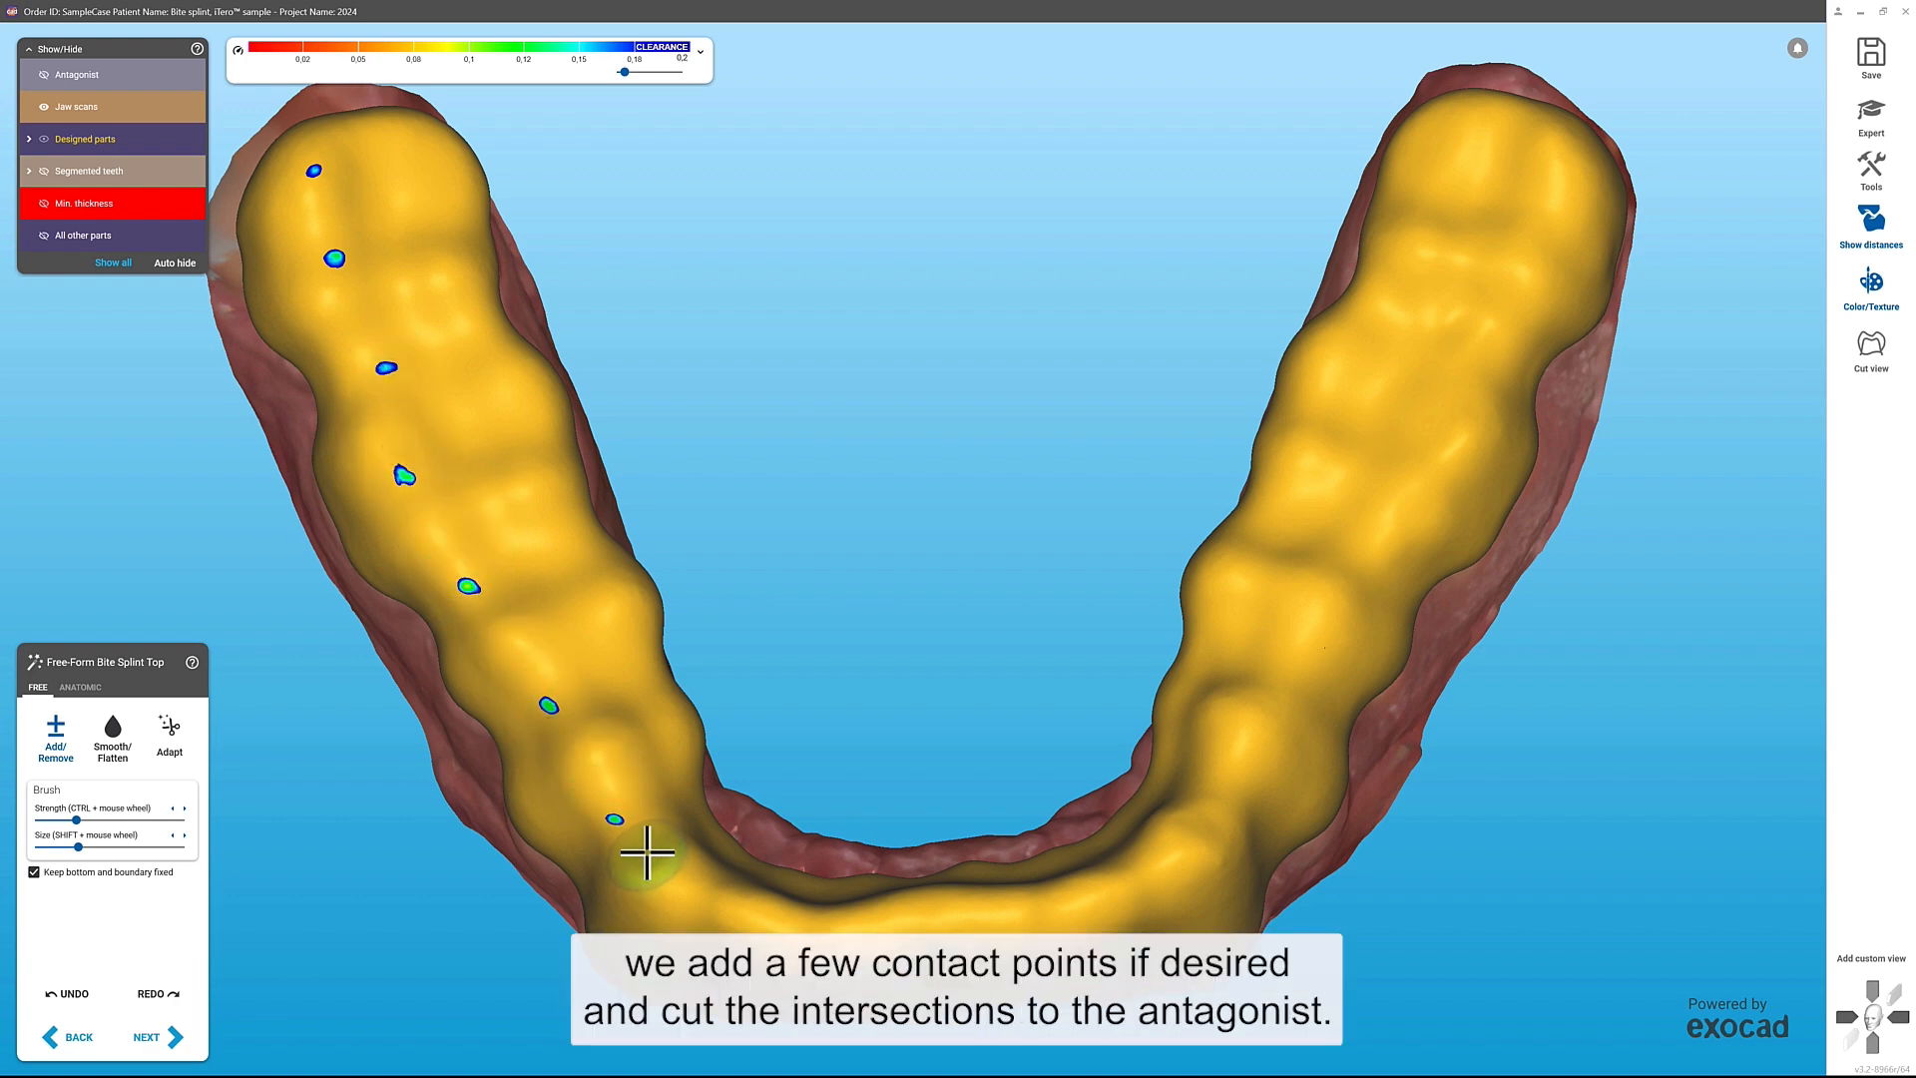
Step: Add matching contact points along the outer cusps of the splint's opposite side, up to the last molar
left_click(1253, 775)
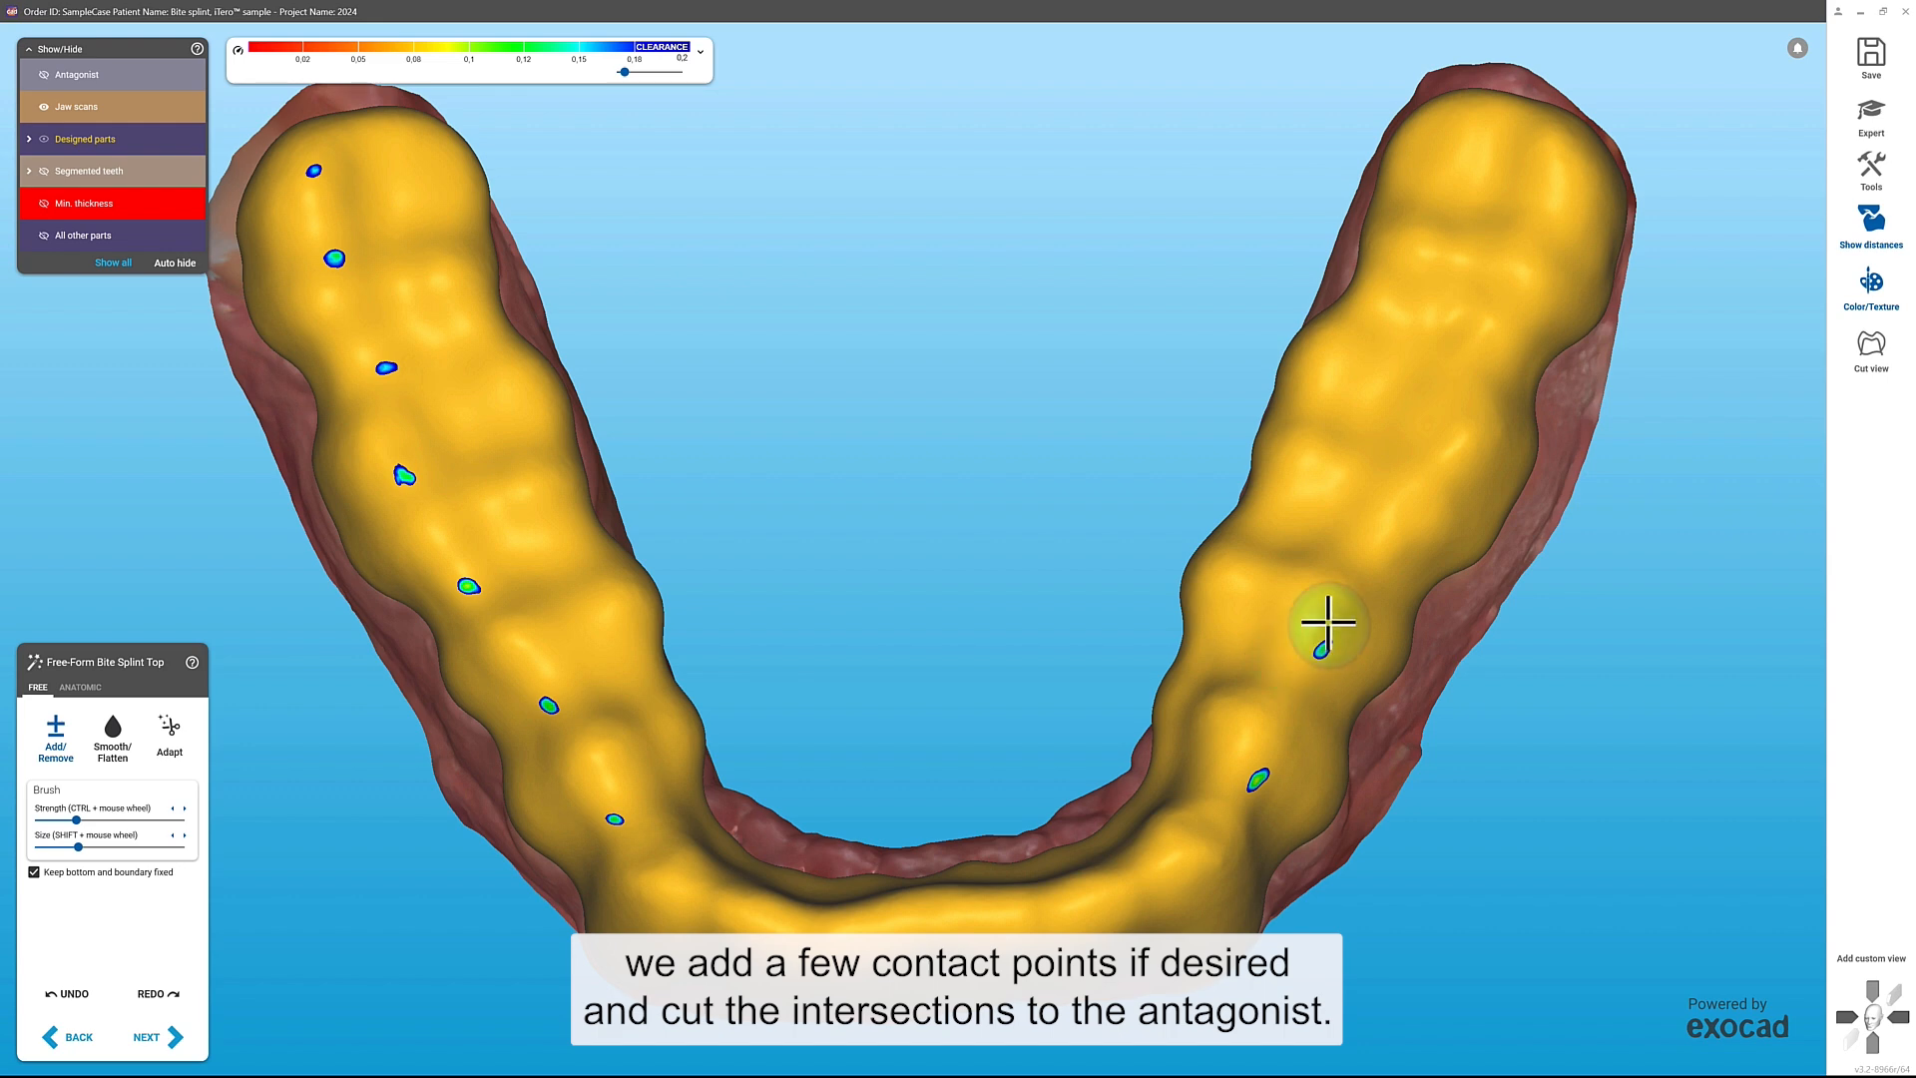
left_click(1399, 535)
left_click(1465, 439)
left_click(1477, 343)
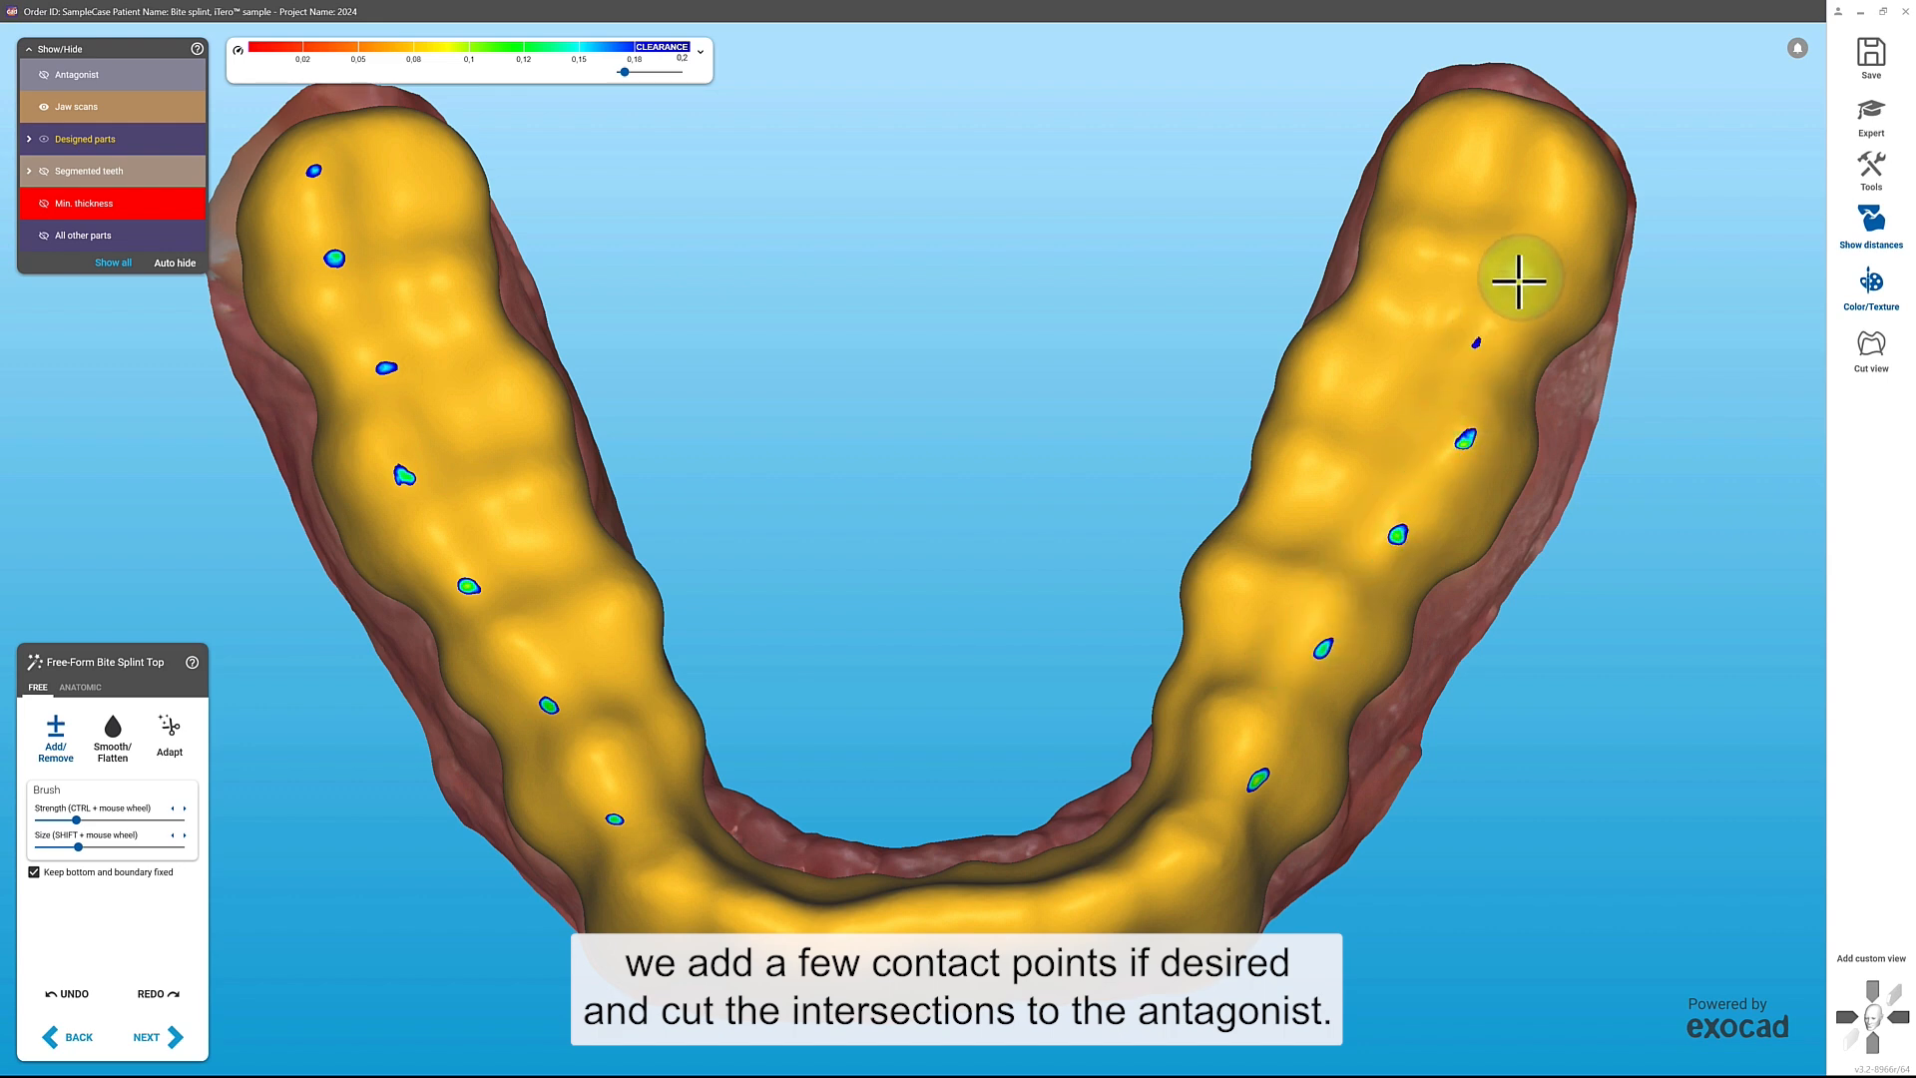
left_click(1550, 134)
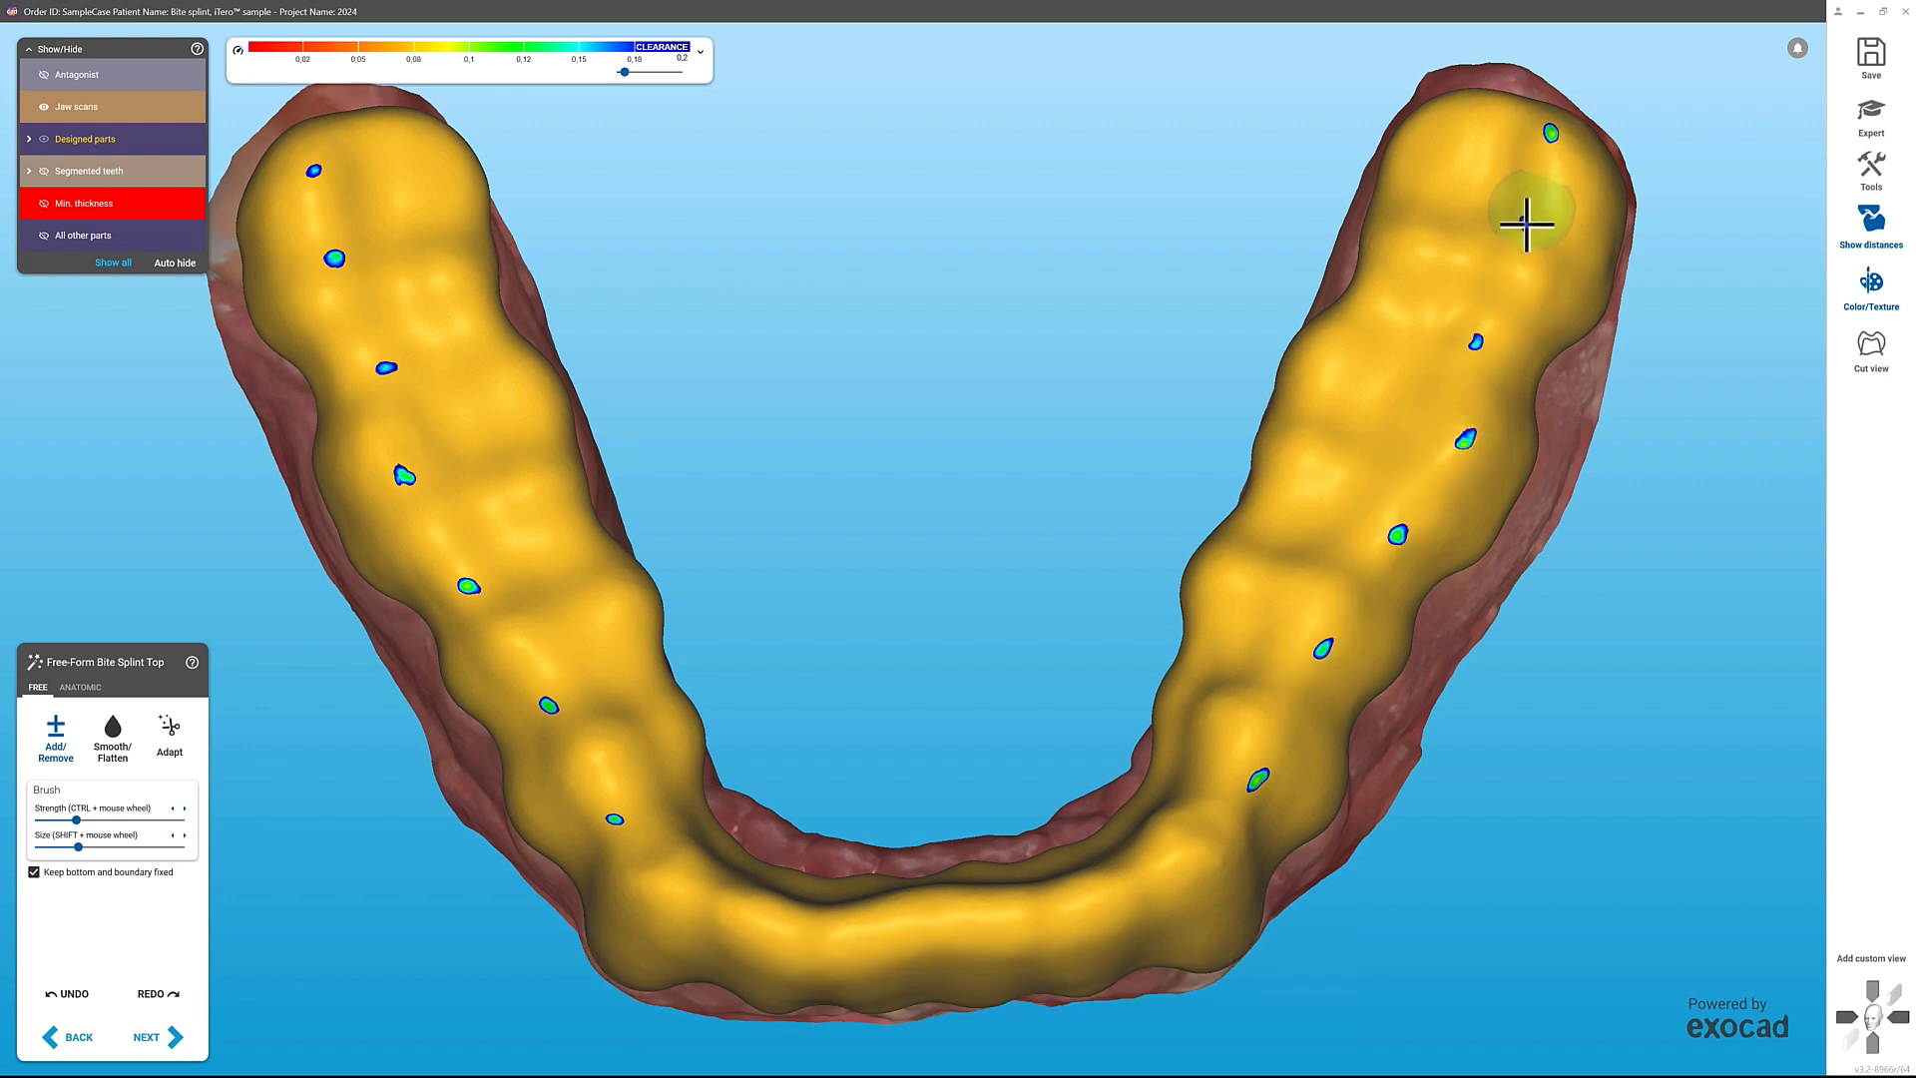
left_click(1527, 224)
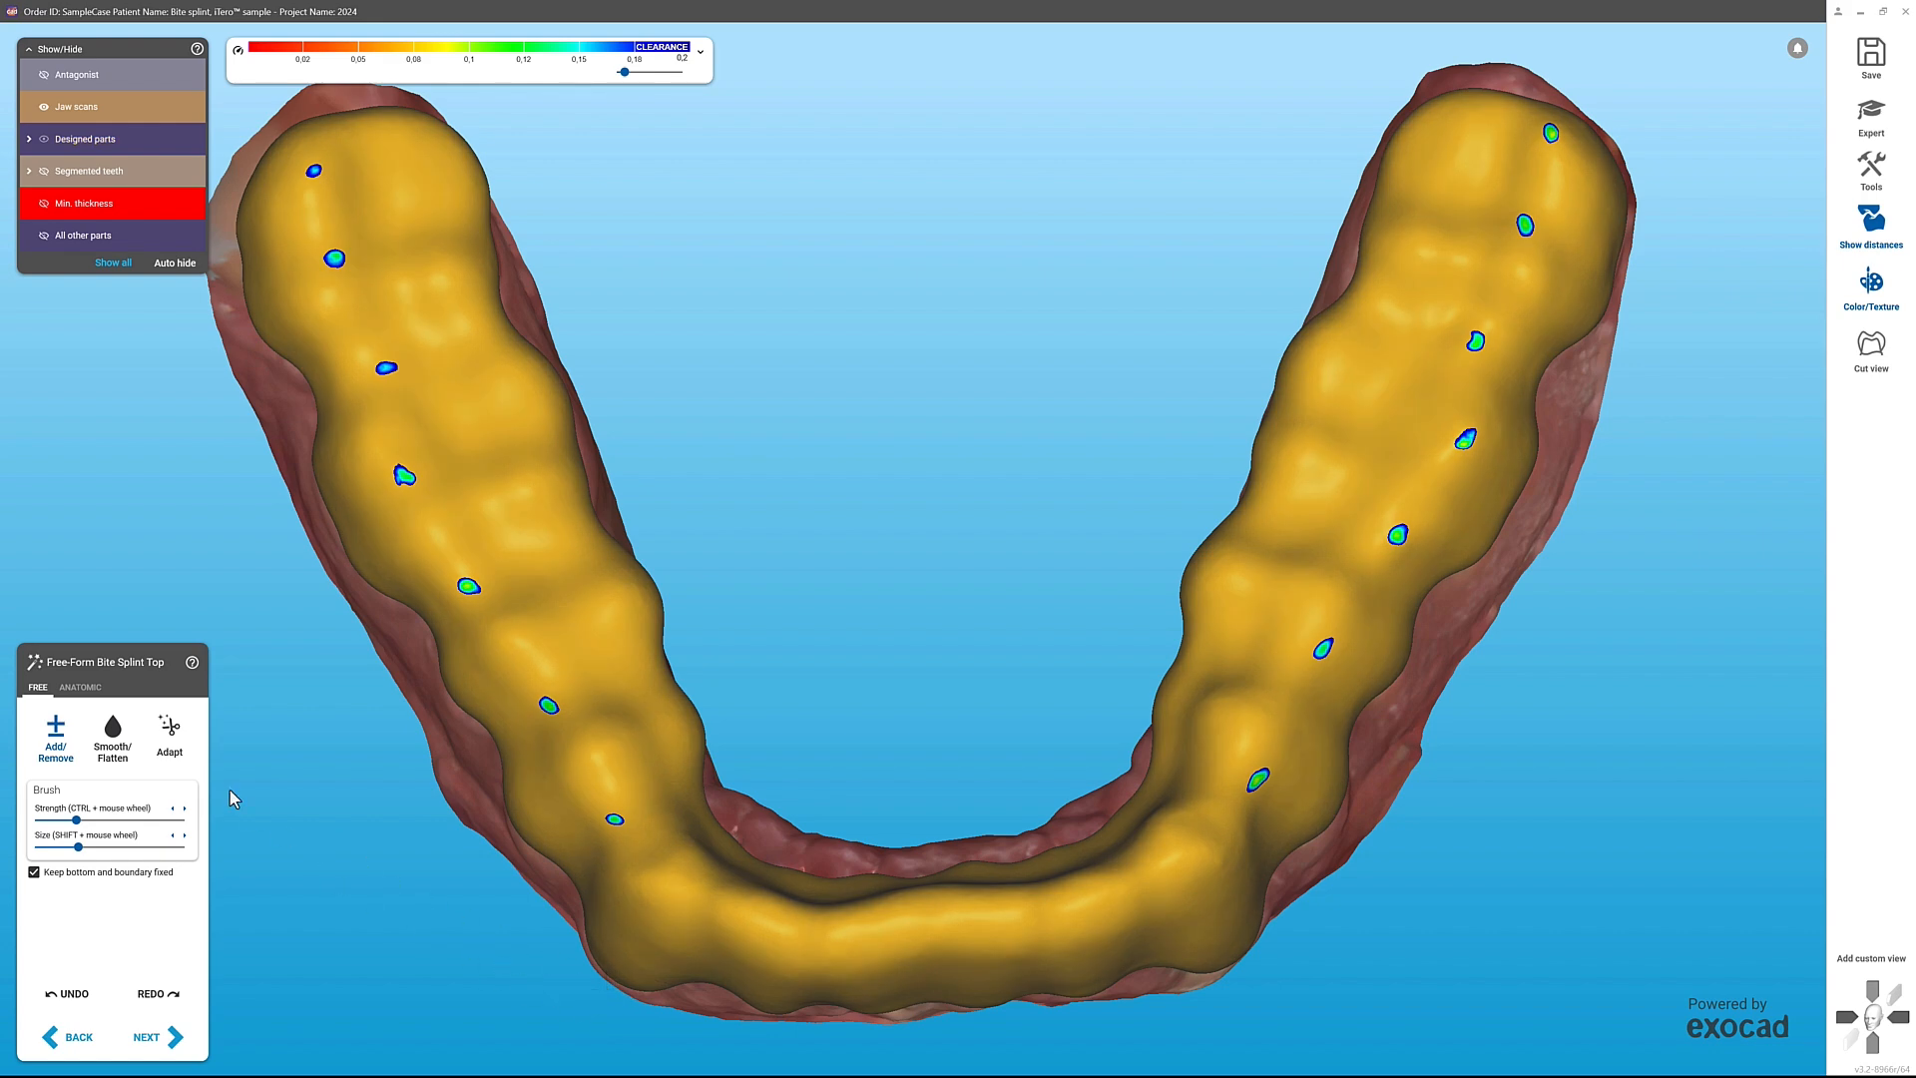
Step: Adapt the splint to the static occlusion at 0 mm and finish the first design with the scene saved in the project directory
left_click(170, 733)
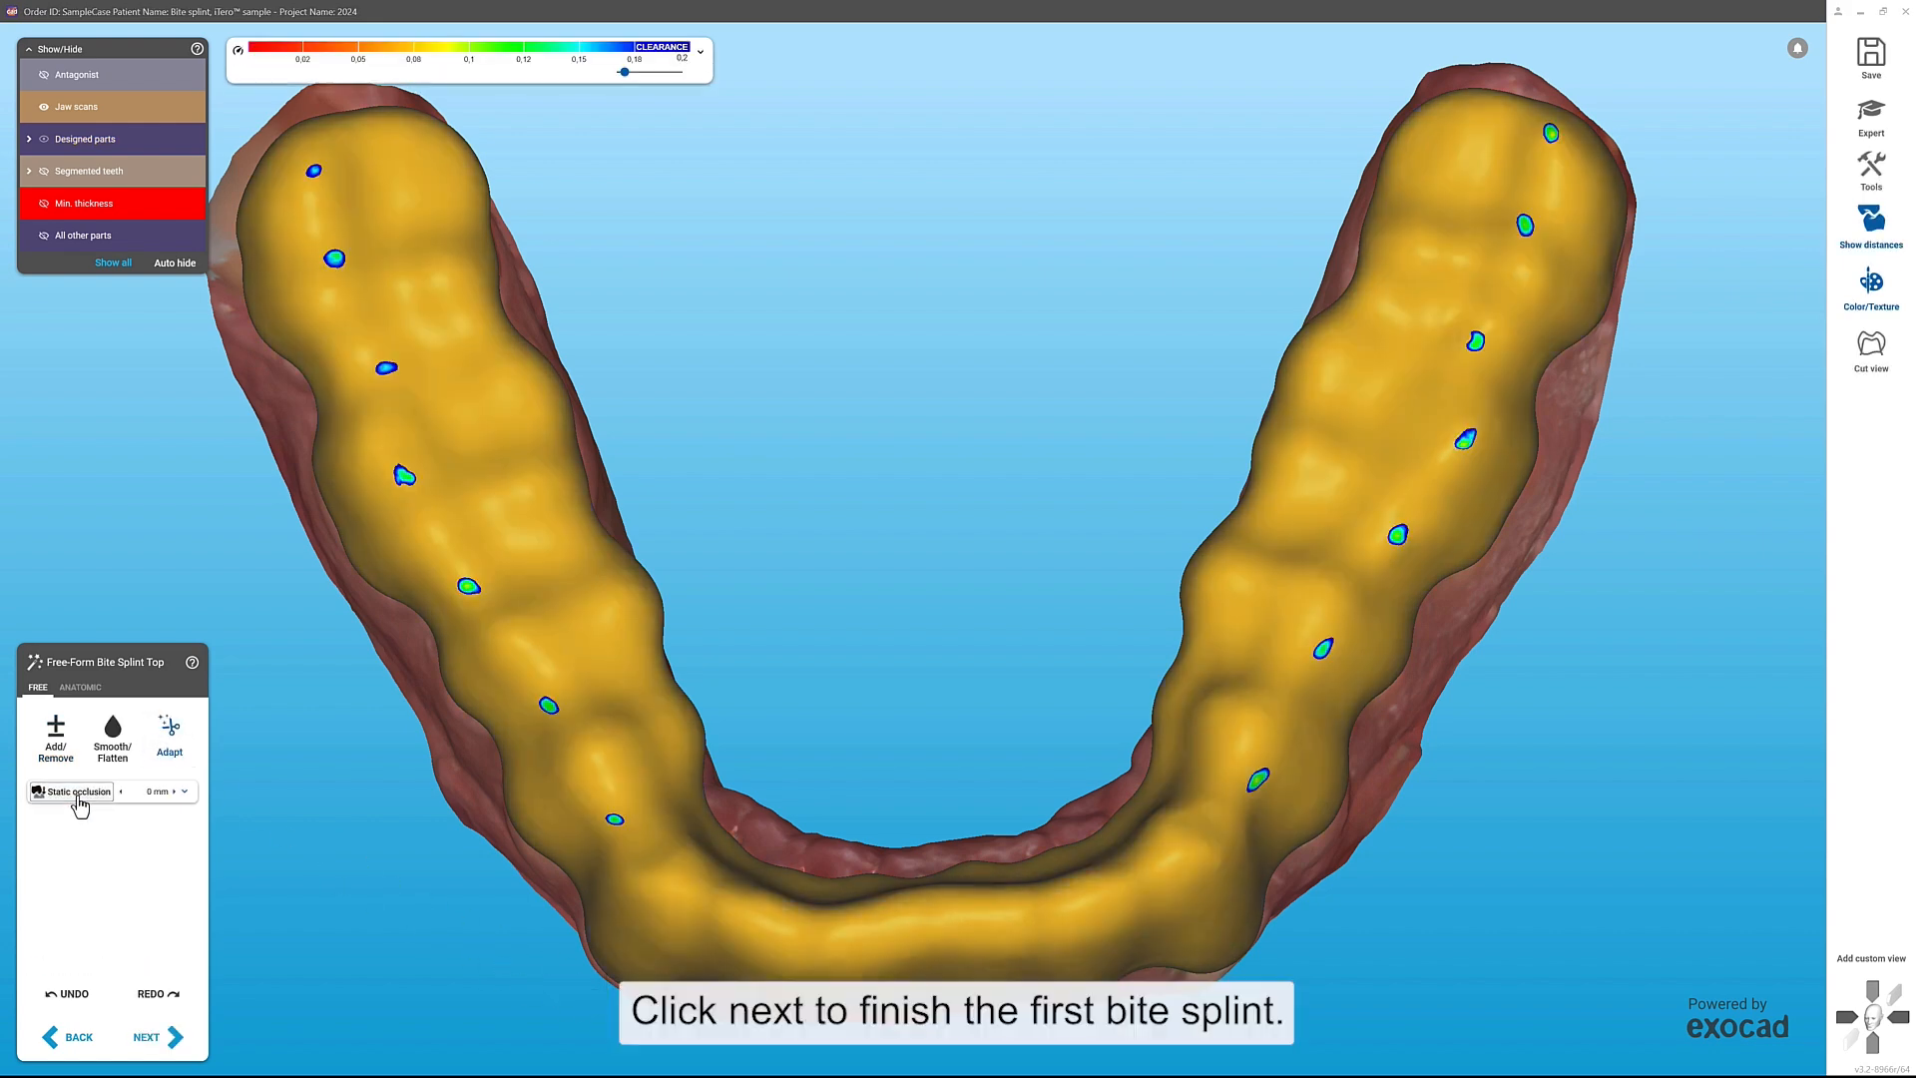
left_click(176, 1037)
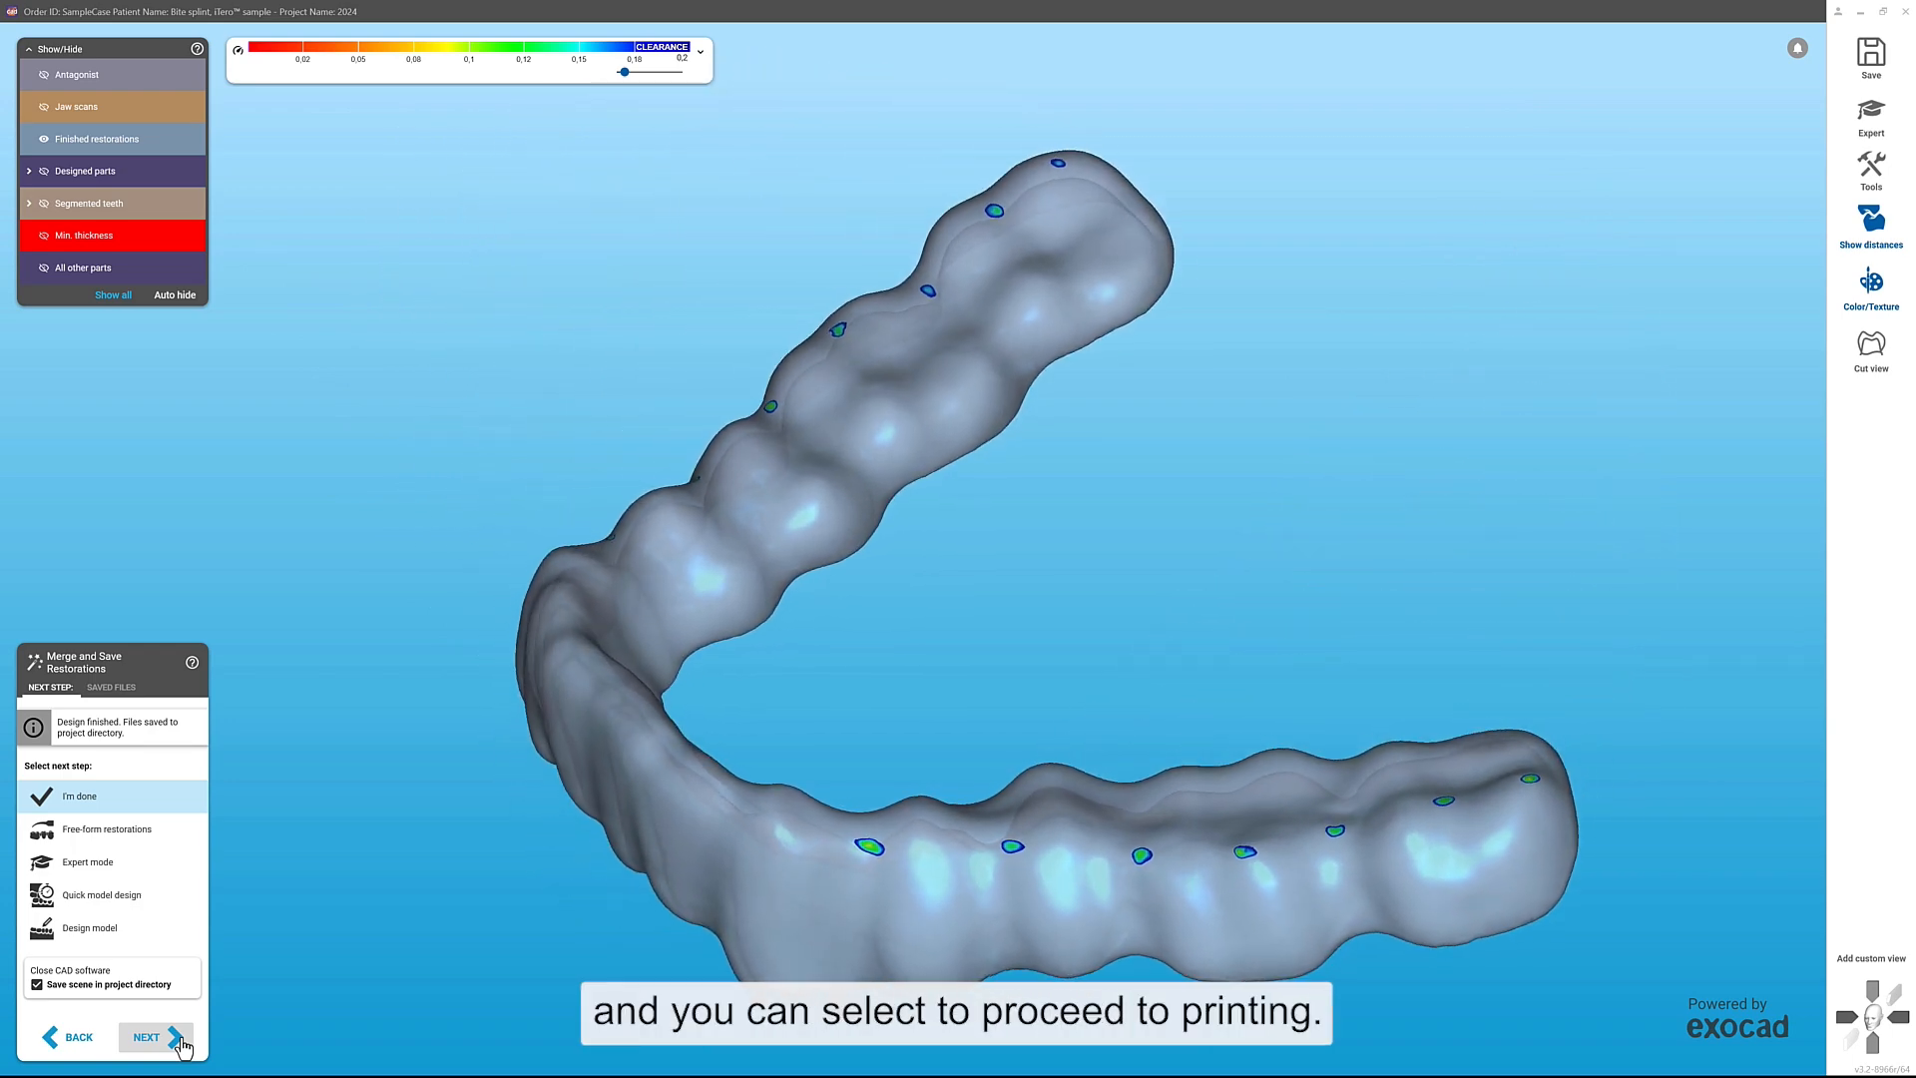
left_click(181, 1040)
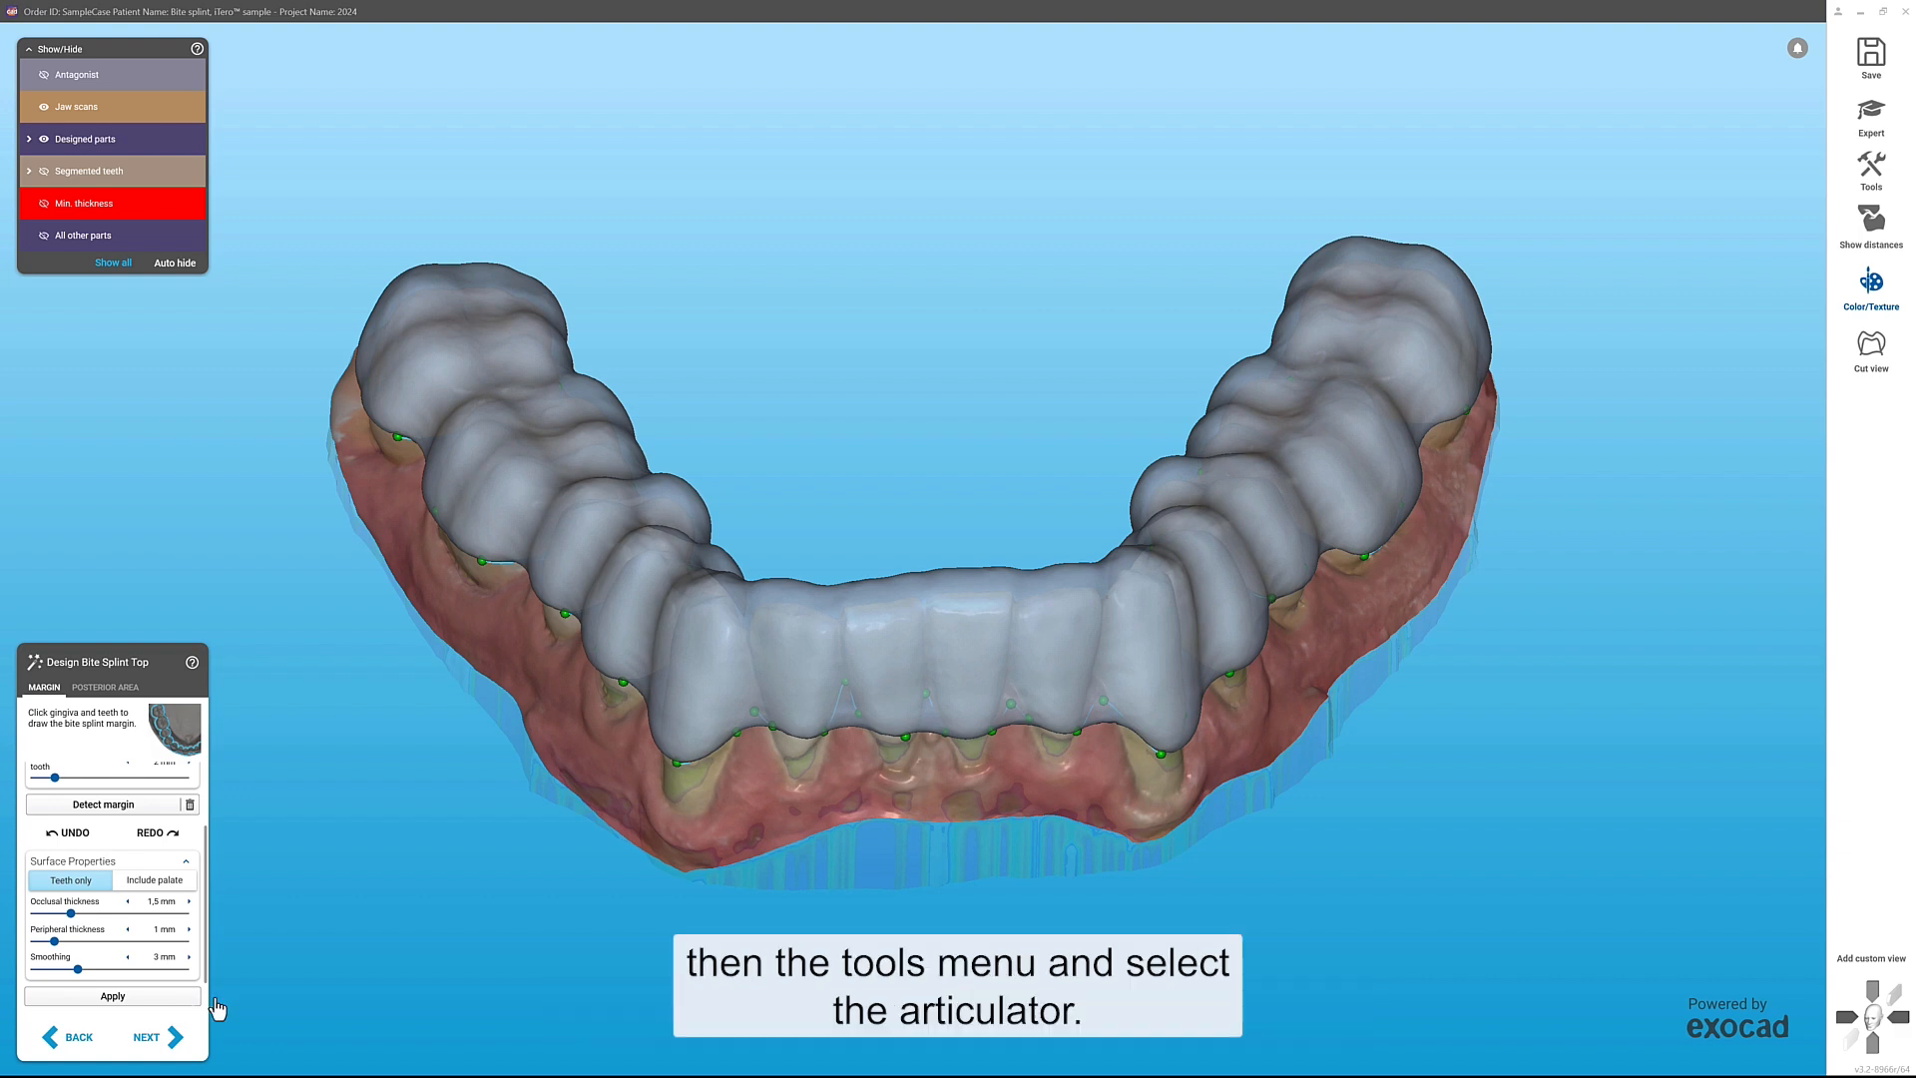
Step: Switch to expert mode, open the articulator and manually position the jaws on the occlusion plane of the Artex CR
left_click(1880, 117)
left_click(1871, 167)
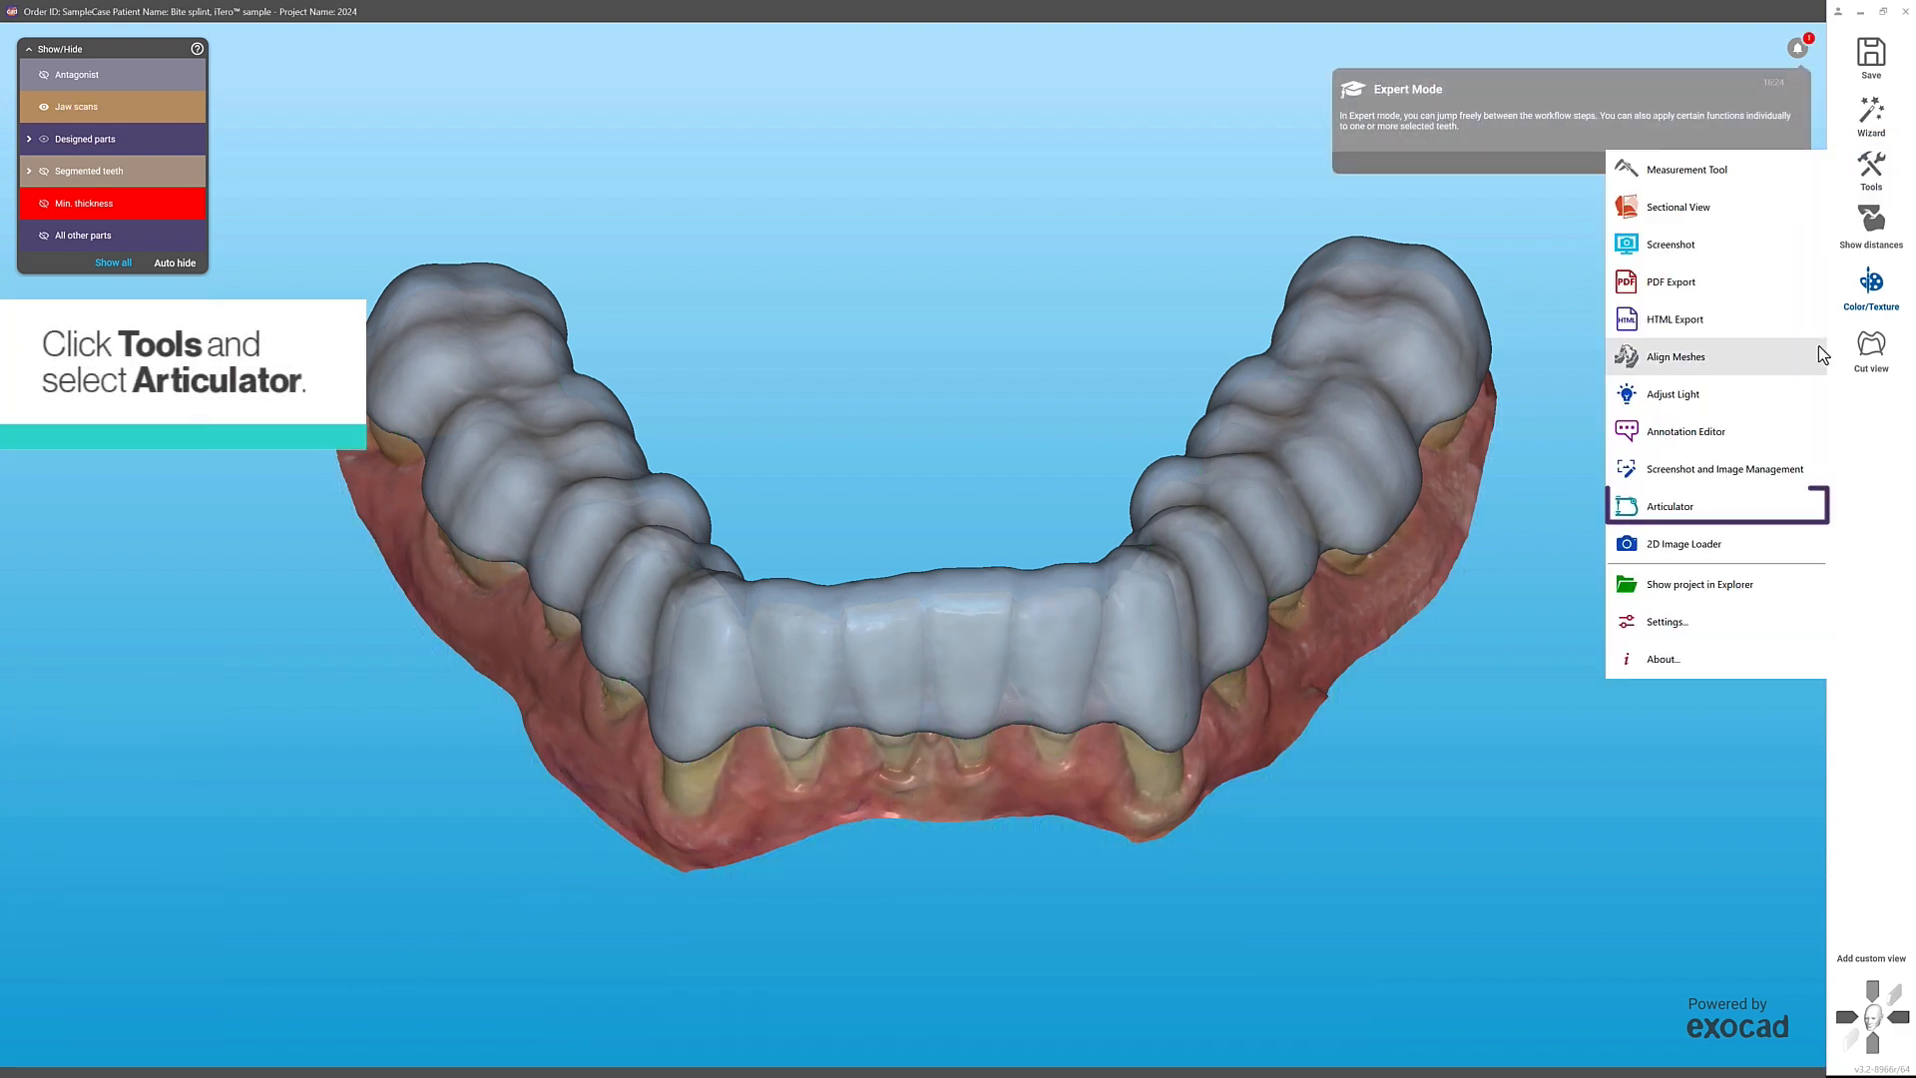
left_click(1720, 507)
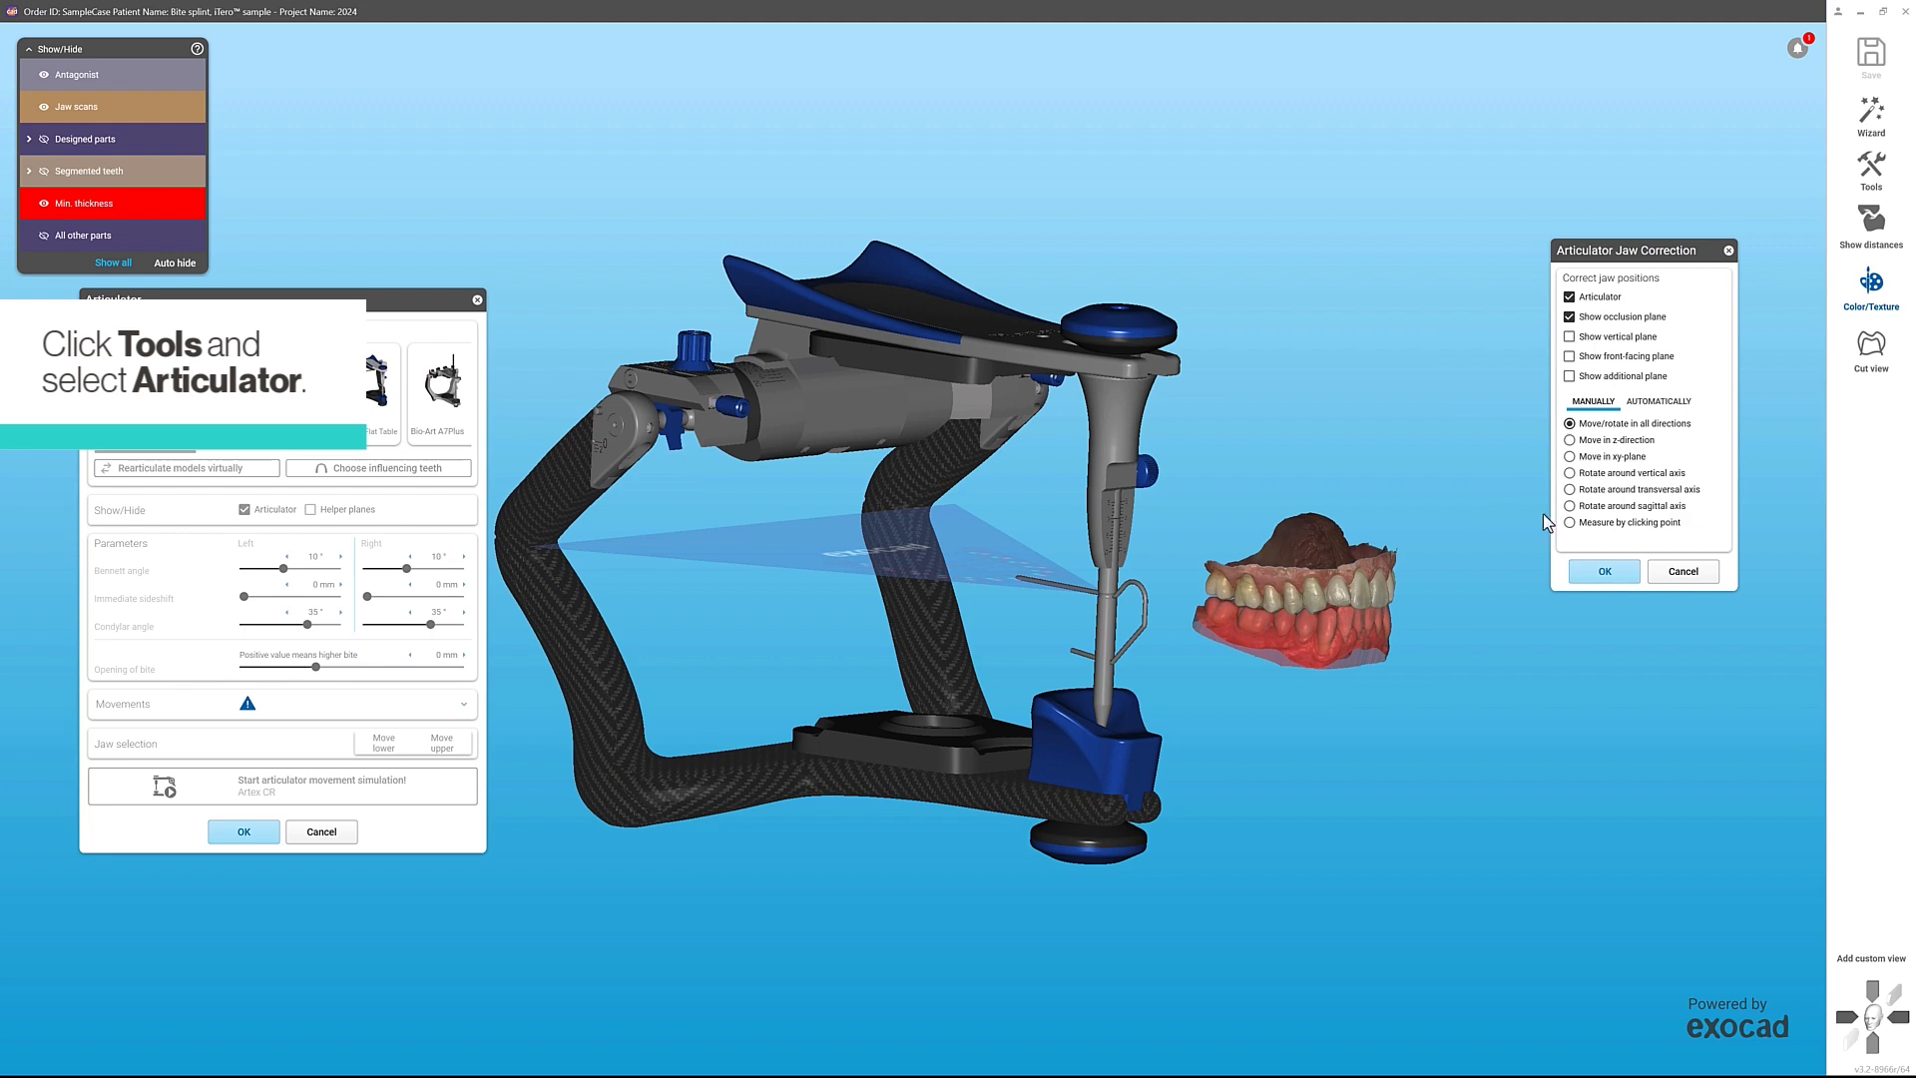
left_click_drag(1359, 562, 1114, 544)
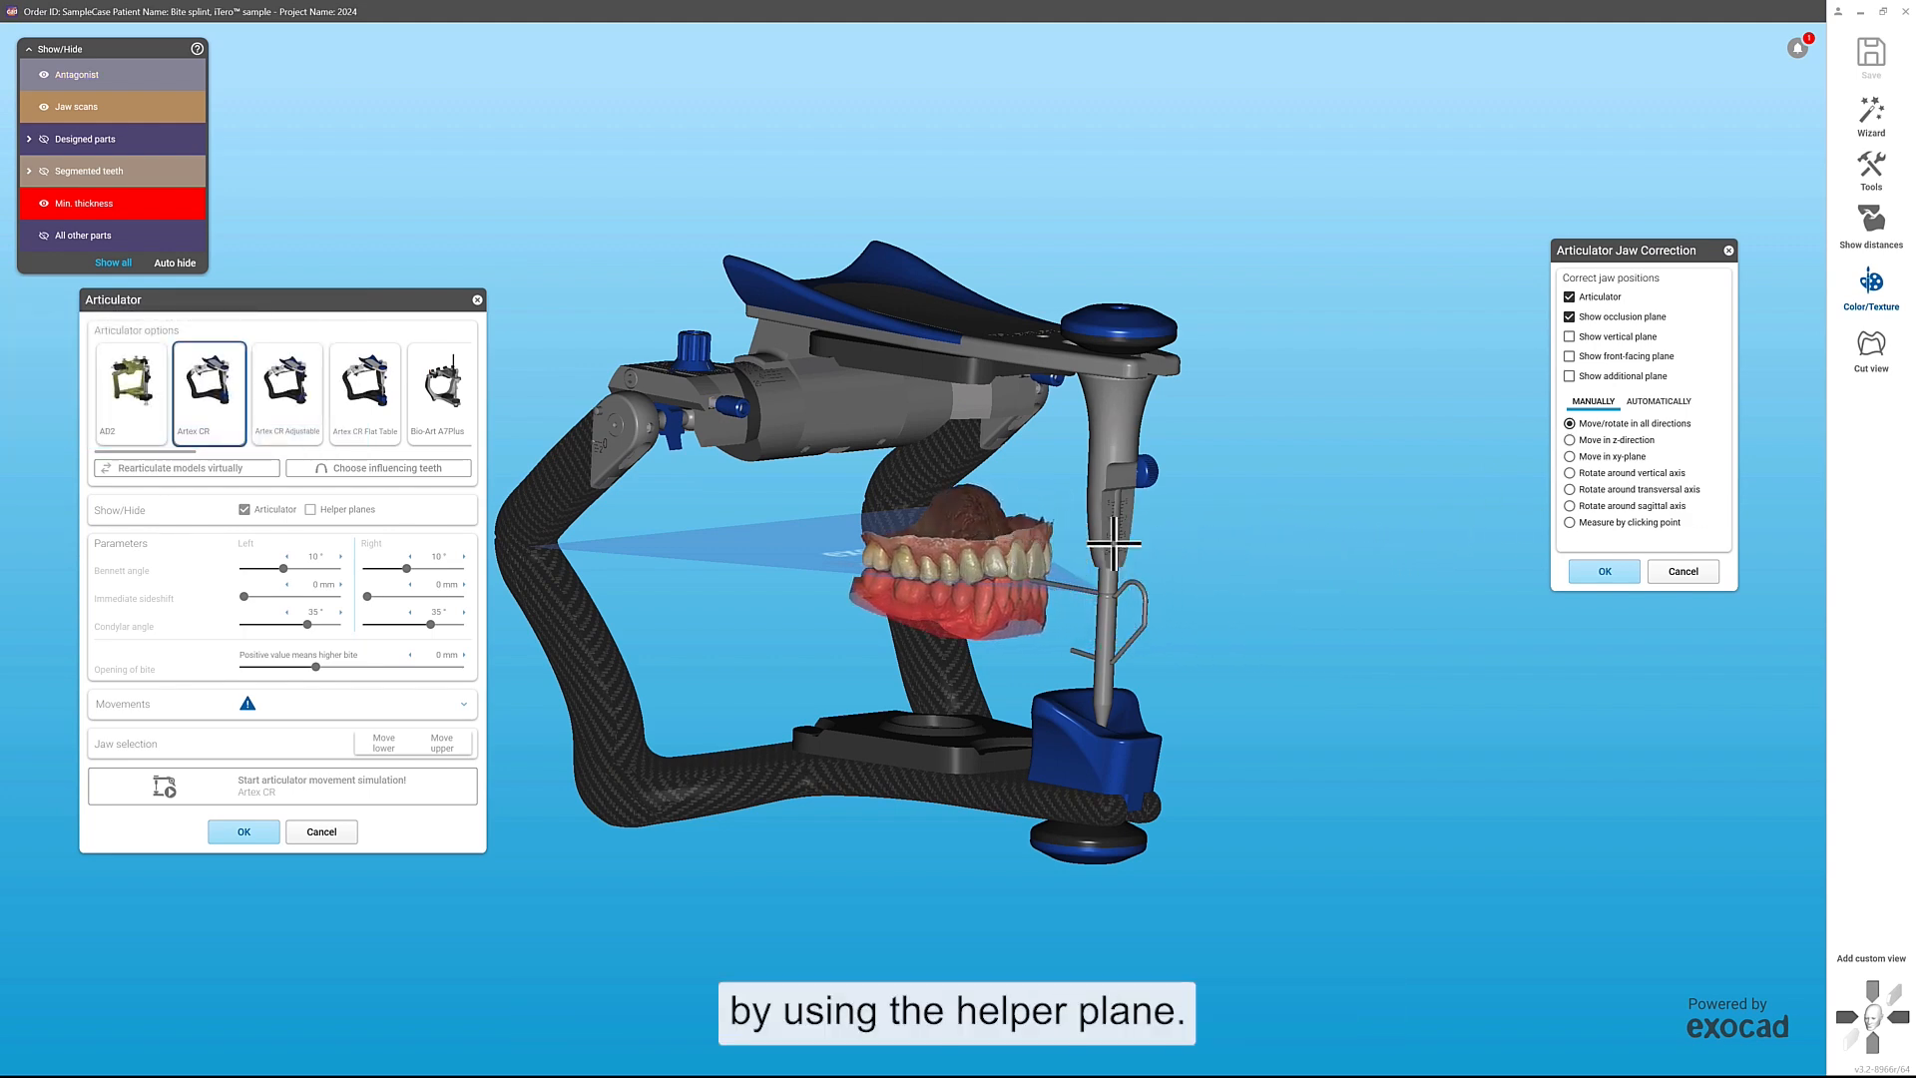
left_click(1600, 572)
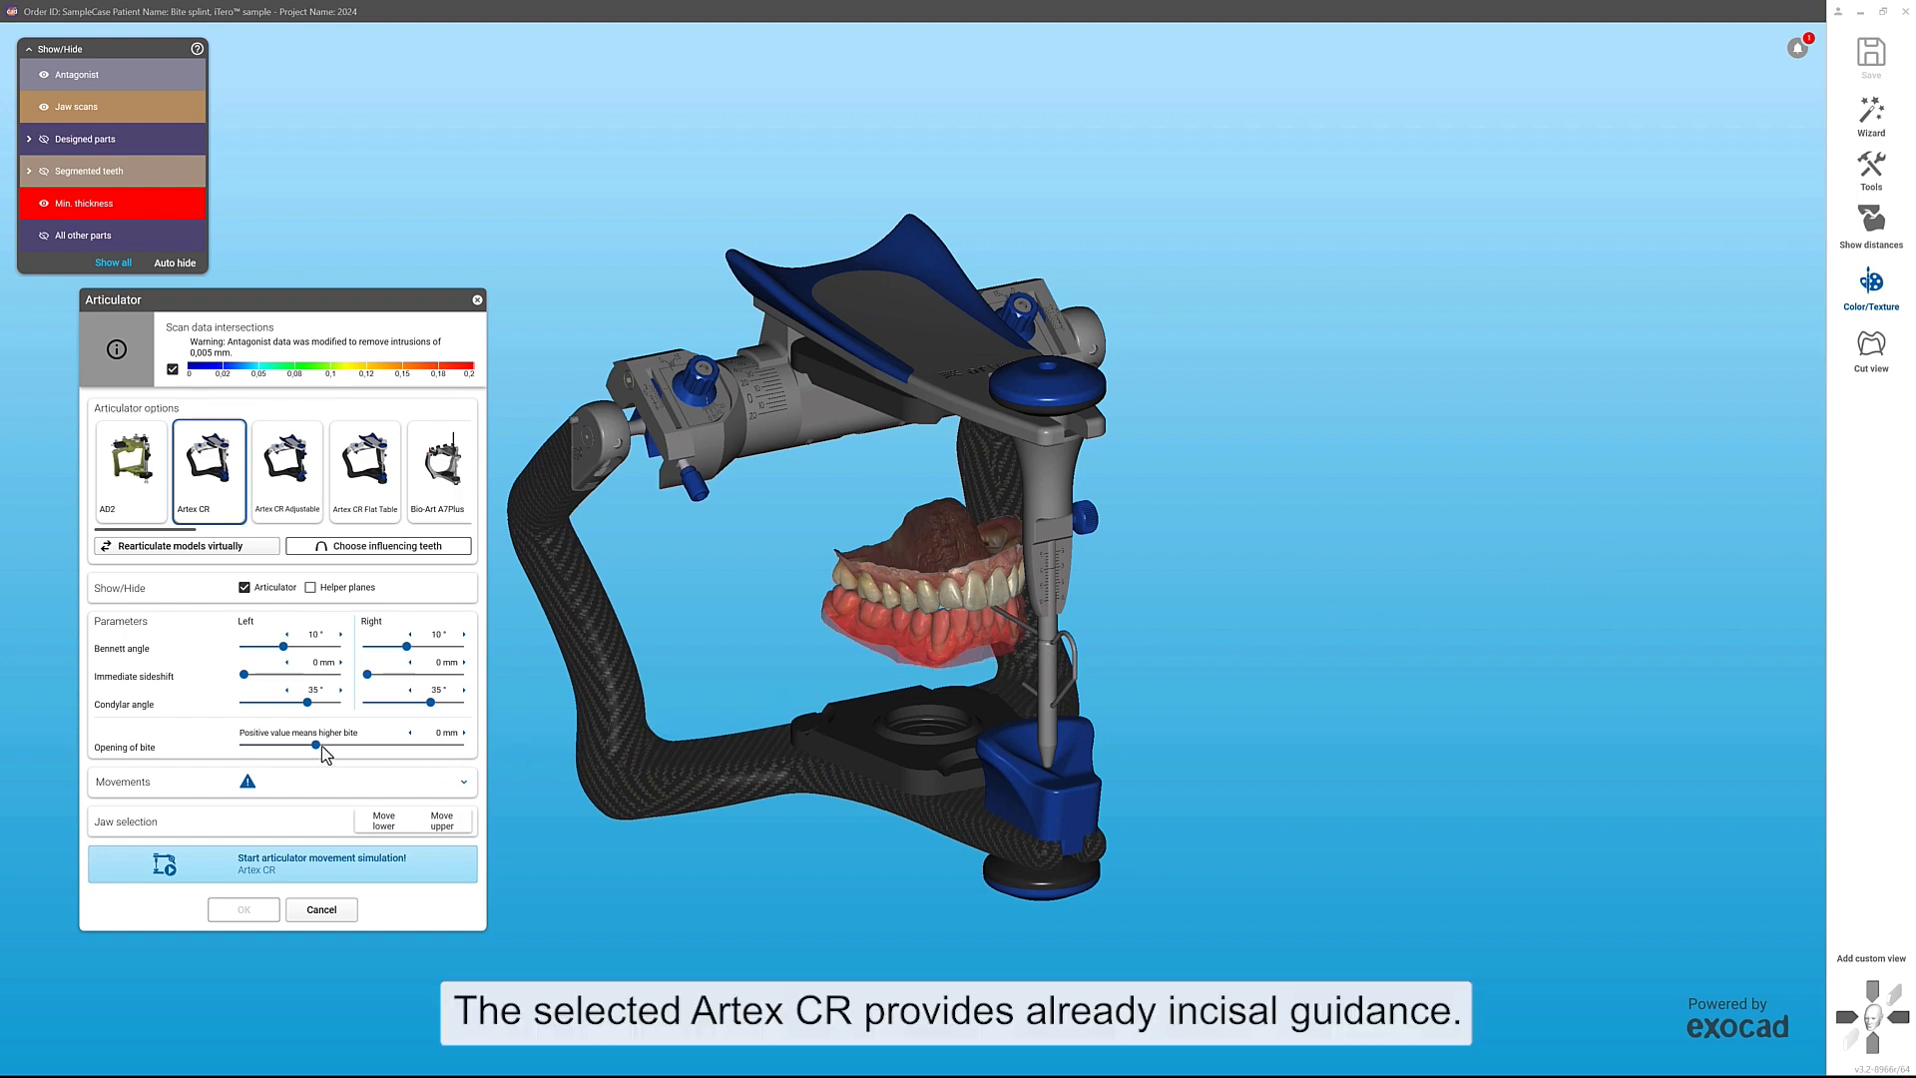
Step: Set the bite opening to 2 mm, run and accept the Artex CR movement simulation, and replay protrusion and left laterotrusion of the upper jaw
left_click_drag(319, 744, 344, 746)
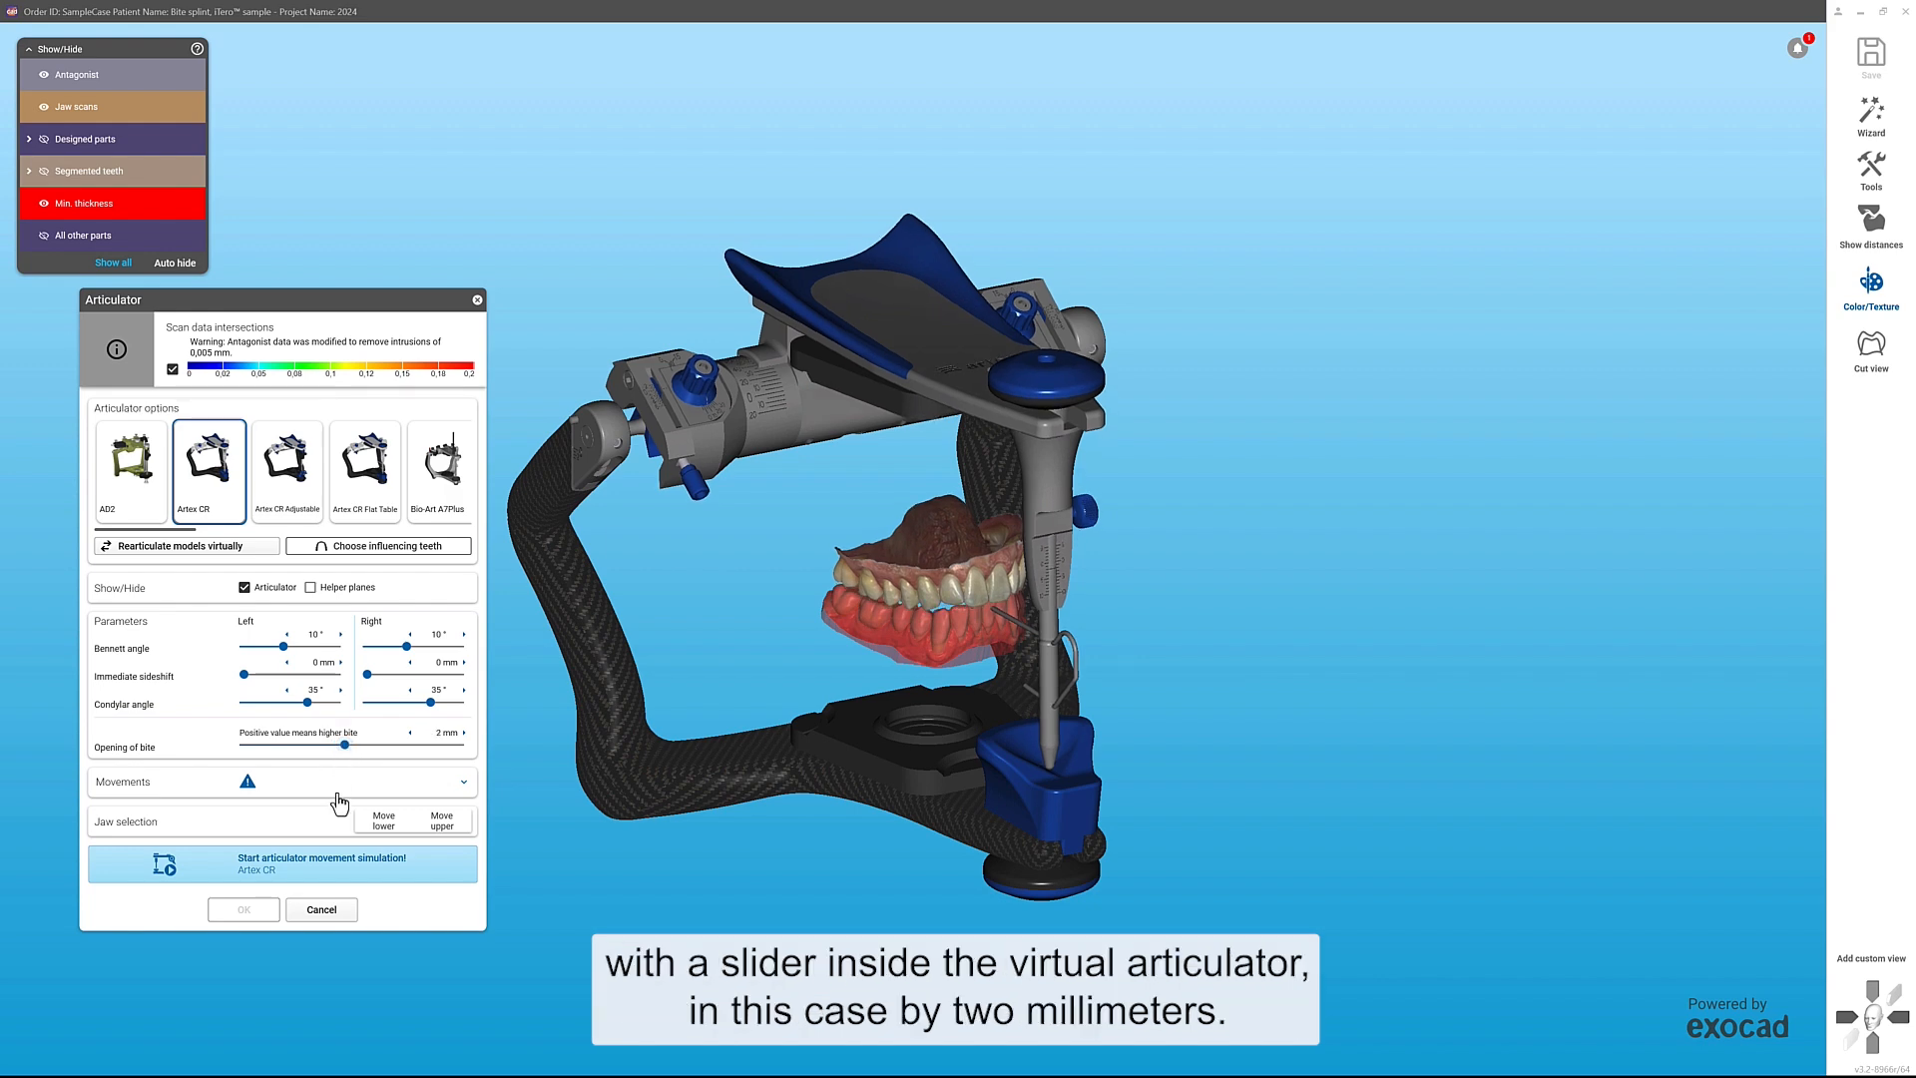
left_click(333, 864)
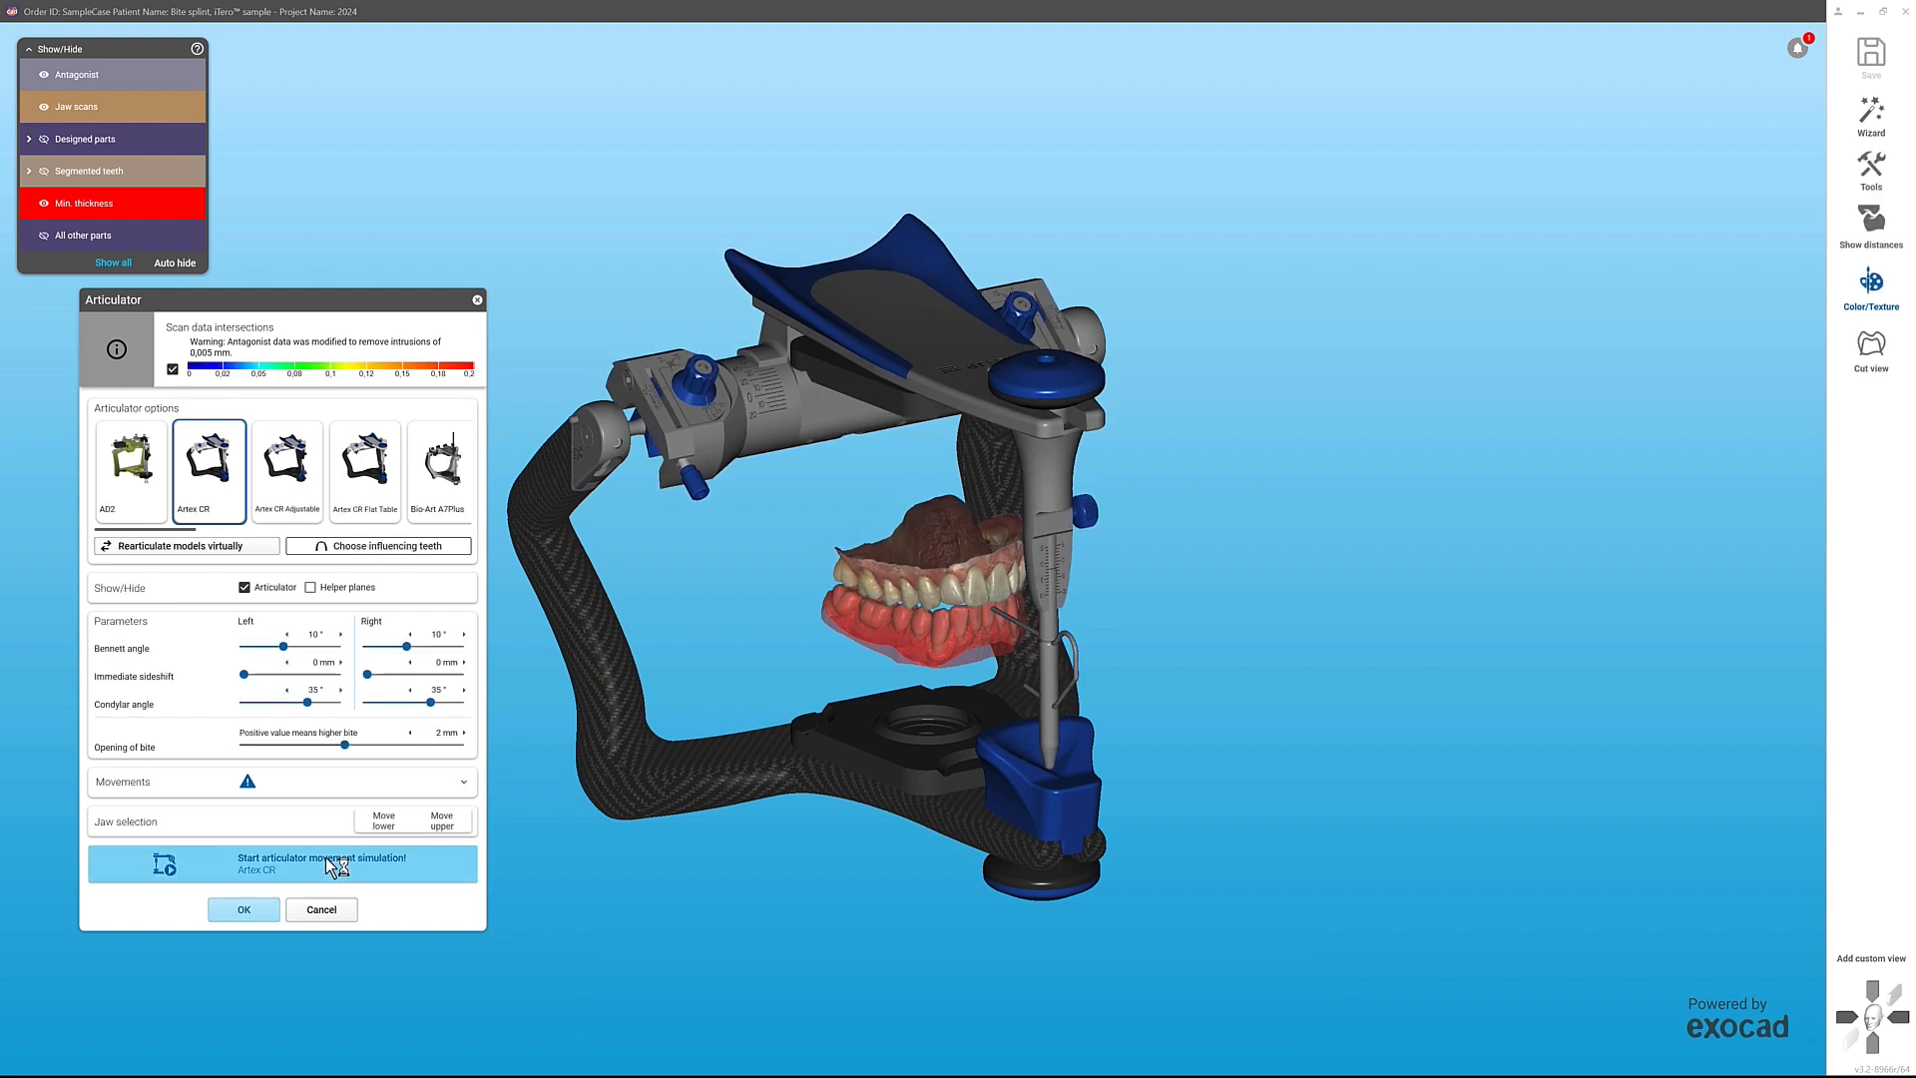
left_click(266, 914)
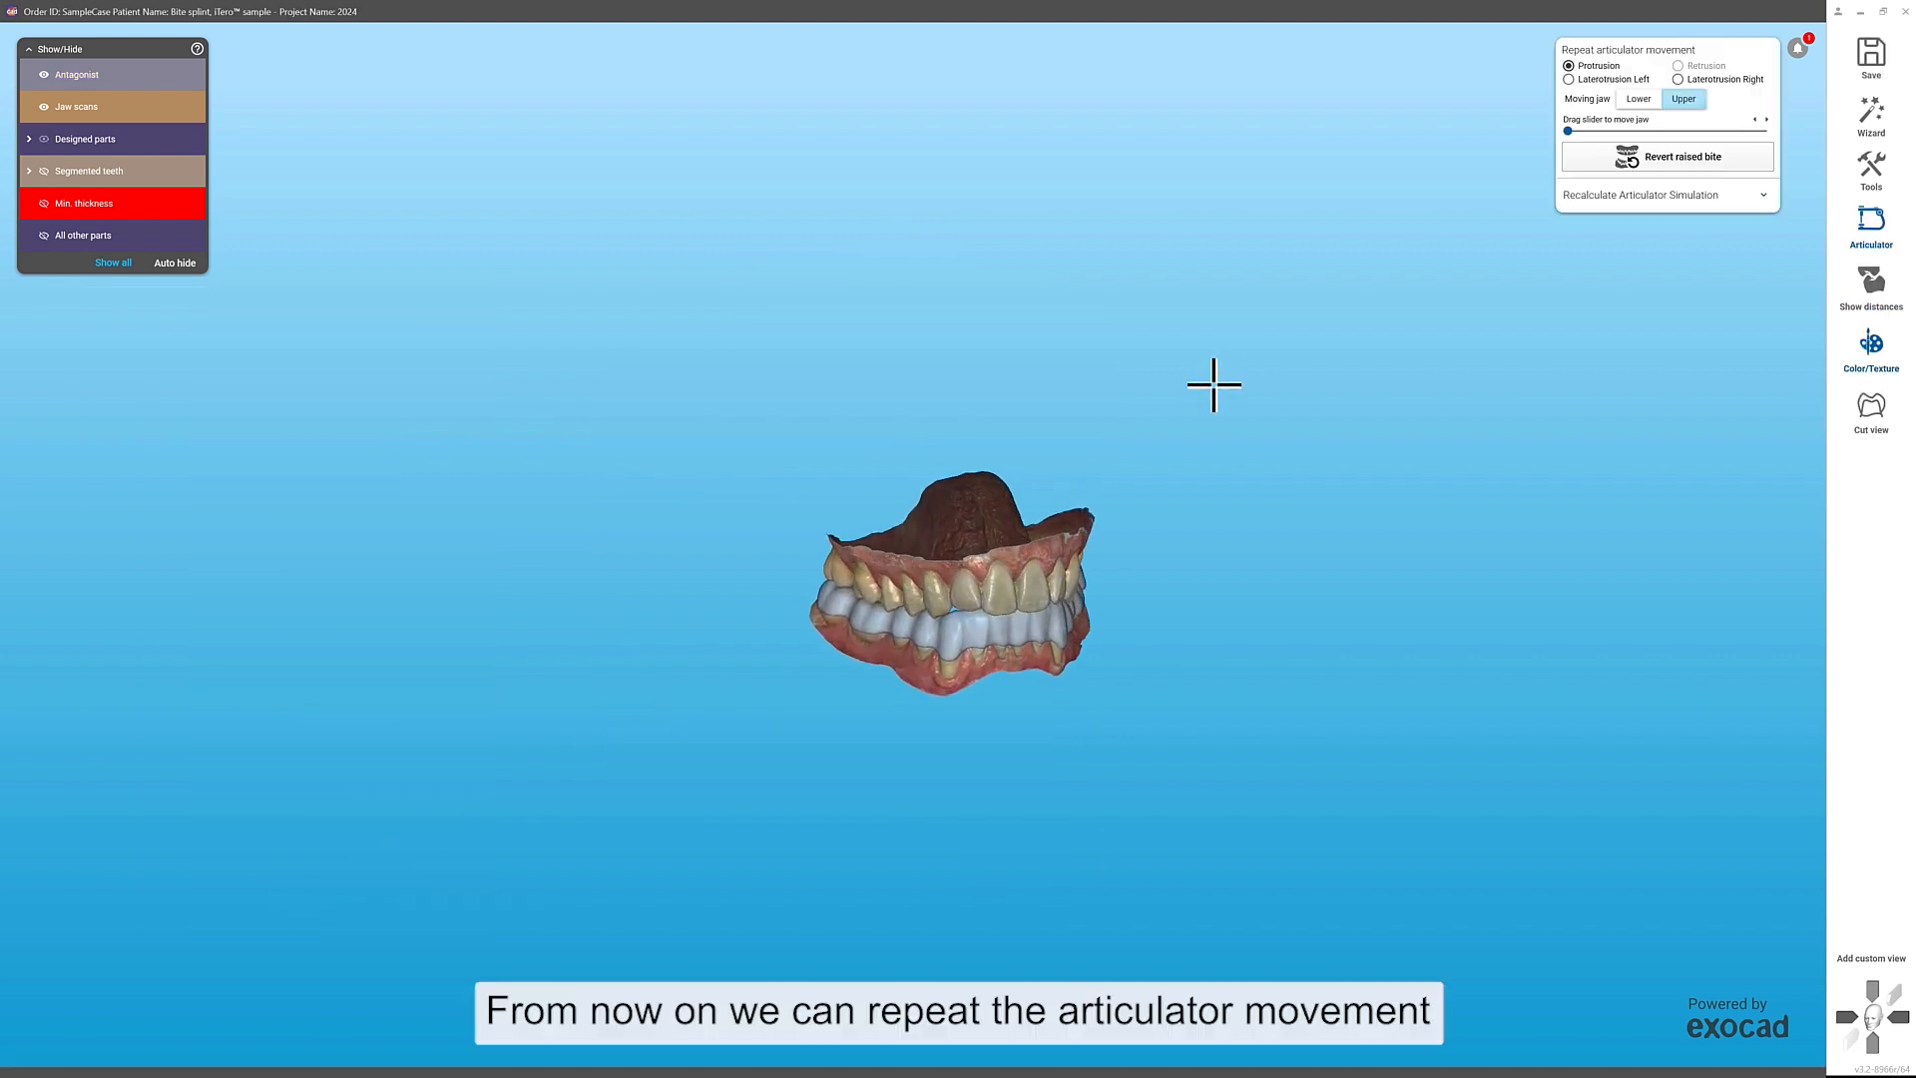
left_click_drag(1569, 131, 1509, 144)
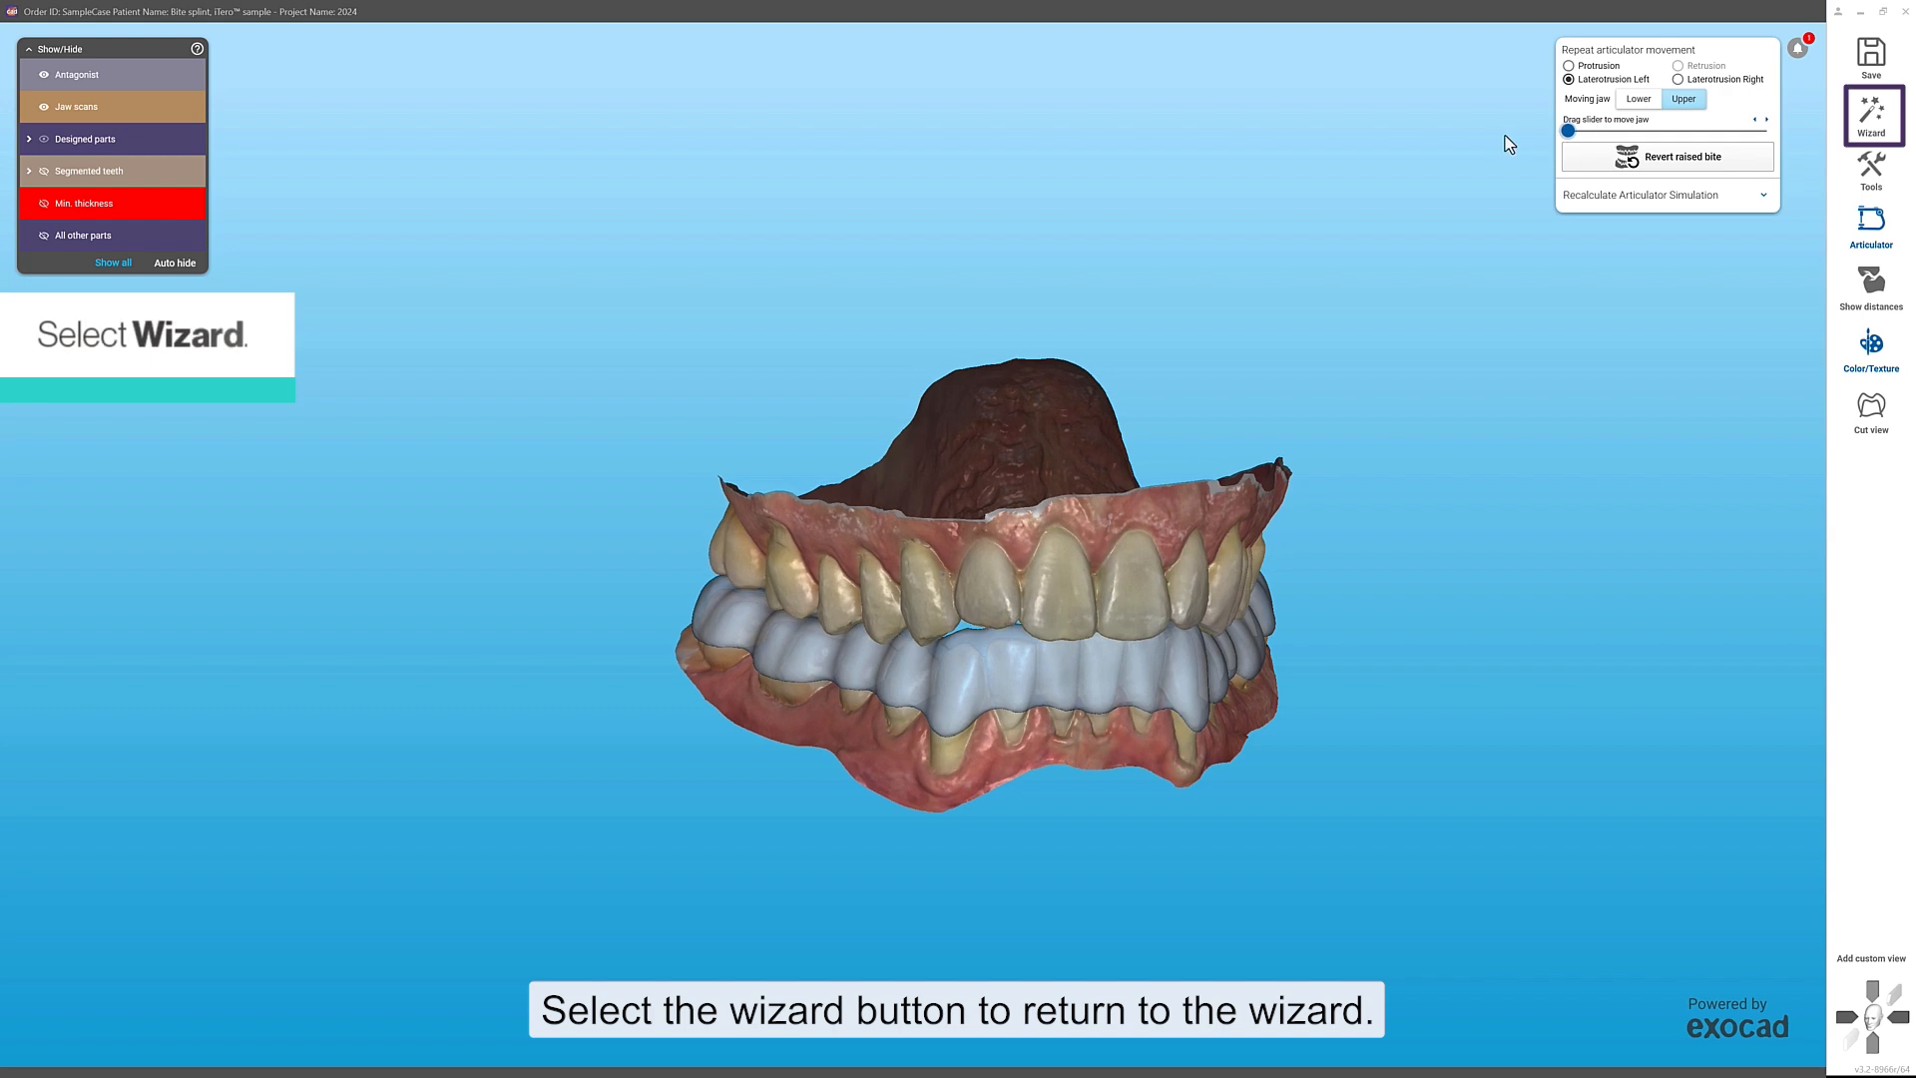
Step: Return to the wizard and flatten the posterior area from two points behind the canines, with a desired impression depth of 0.4 mm
left_click(1871, 114)
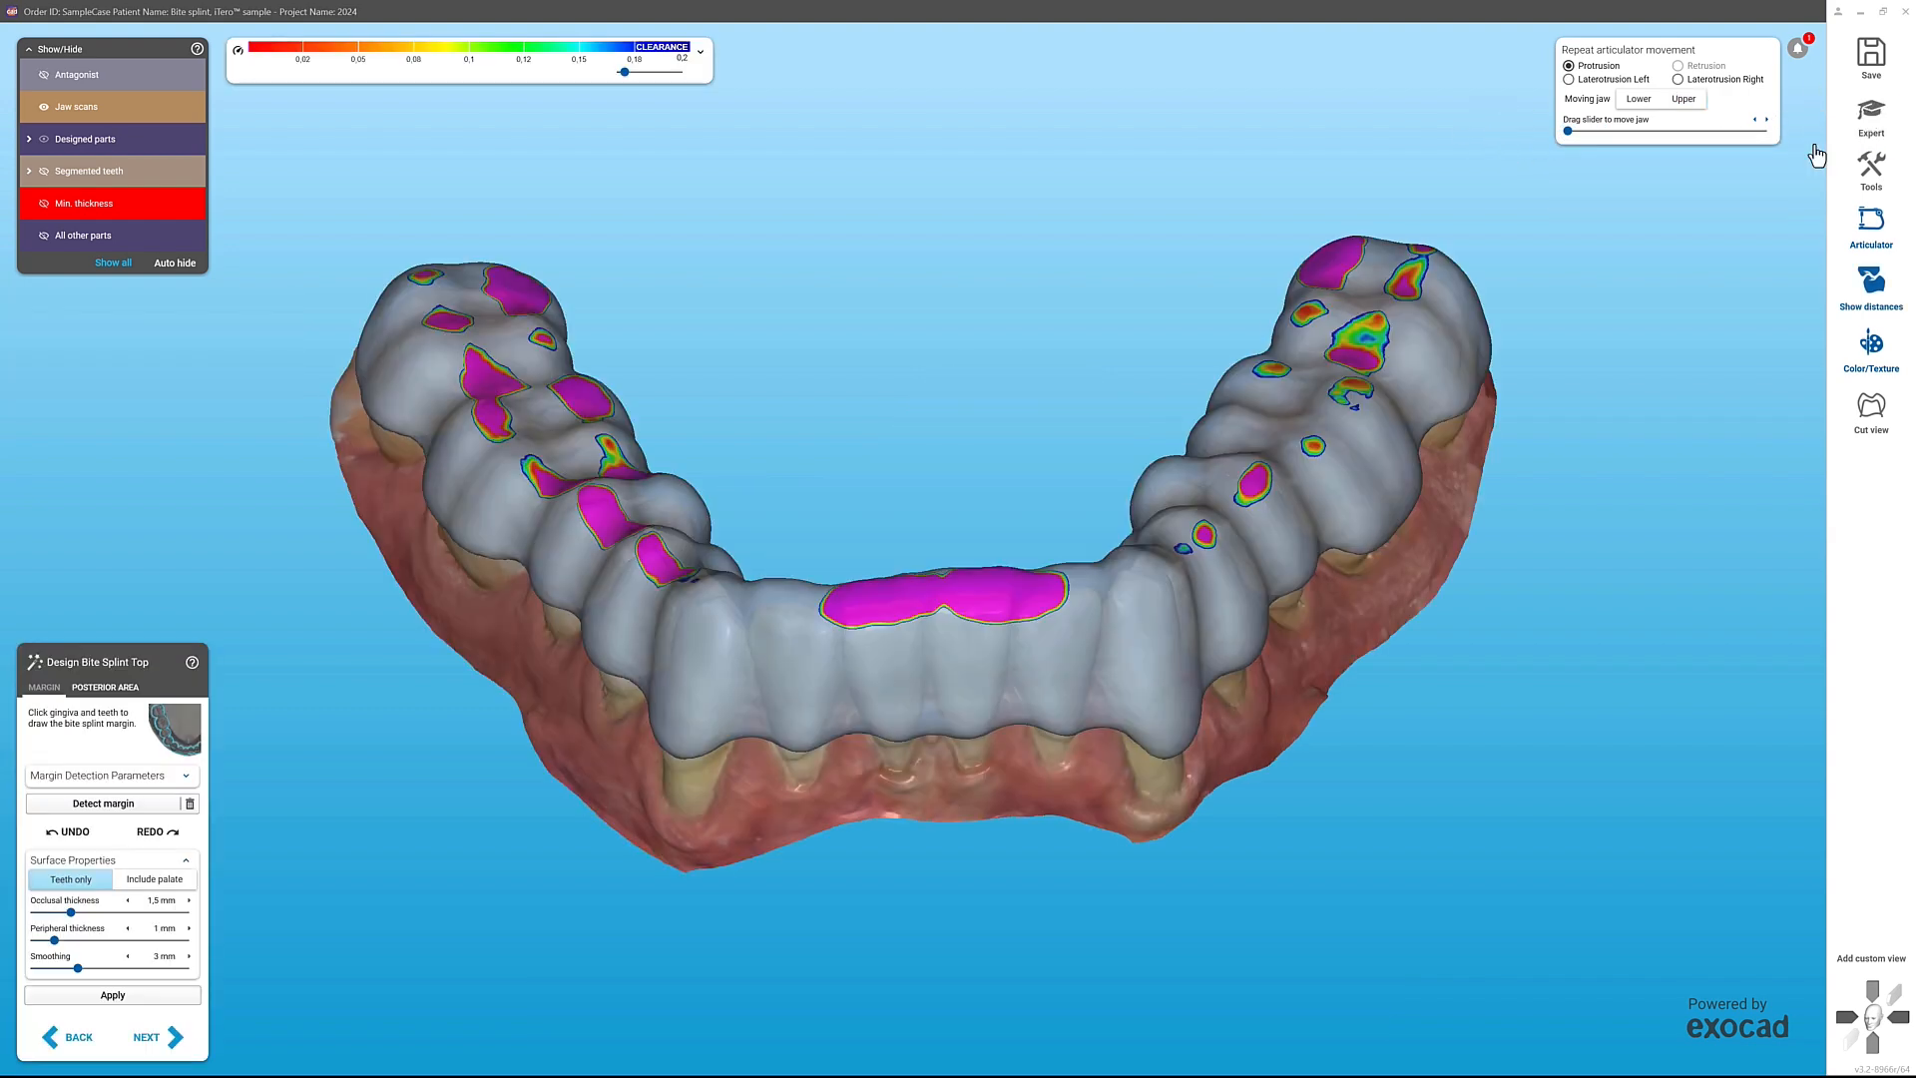
left_click(126, 686)
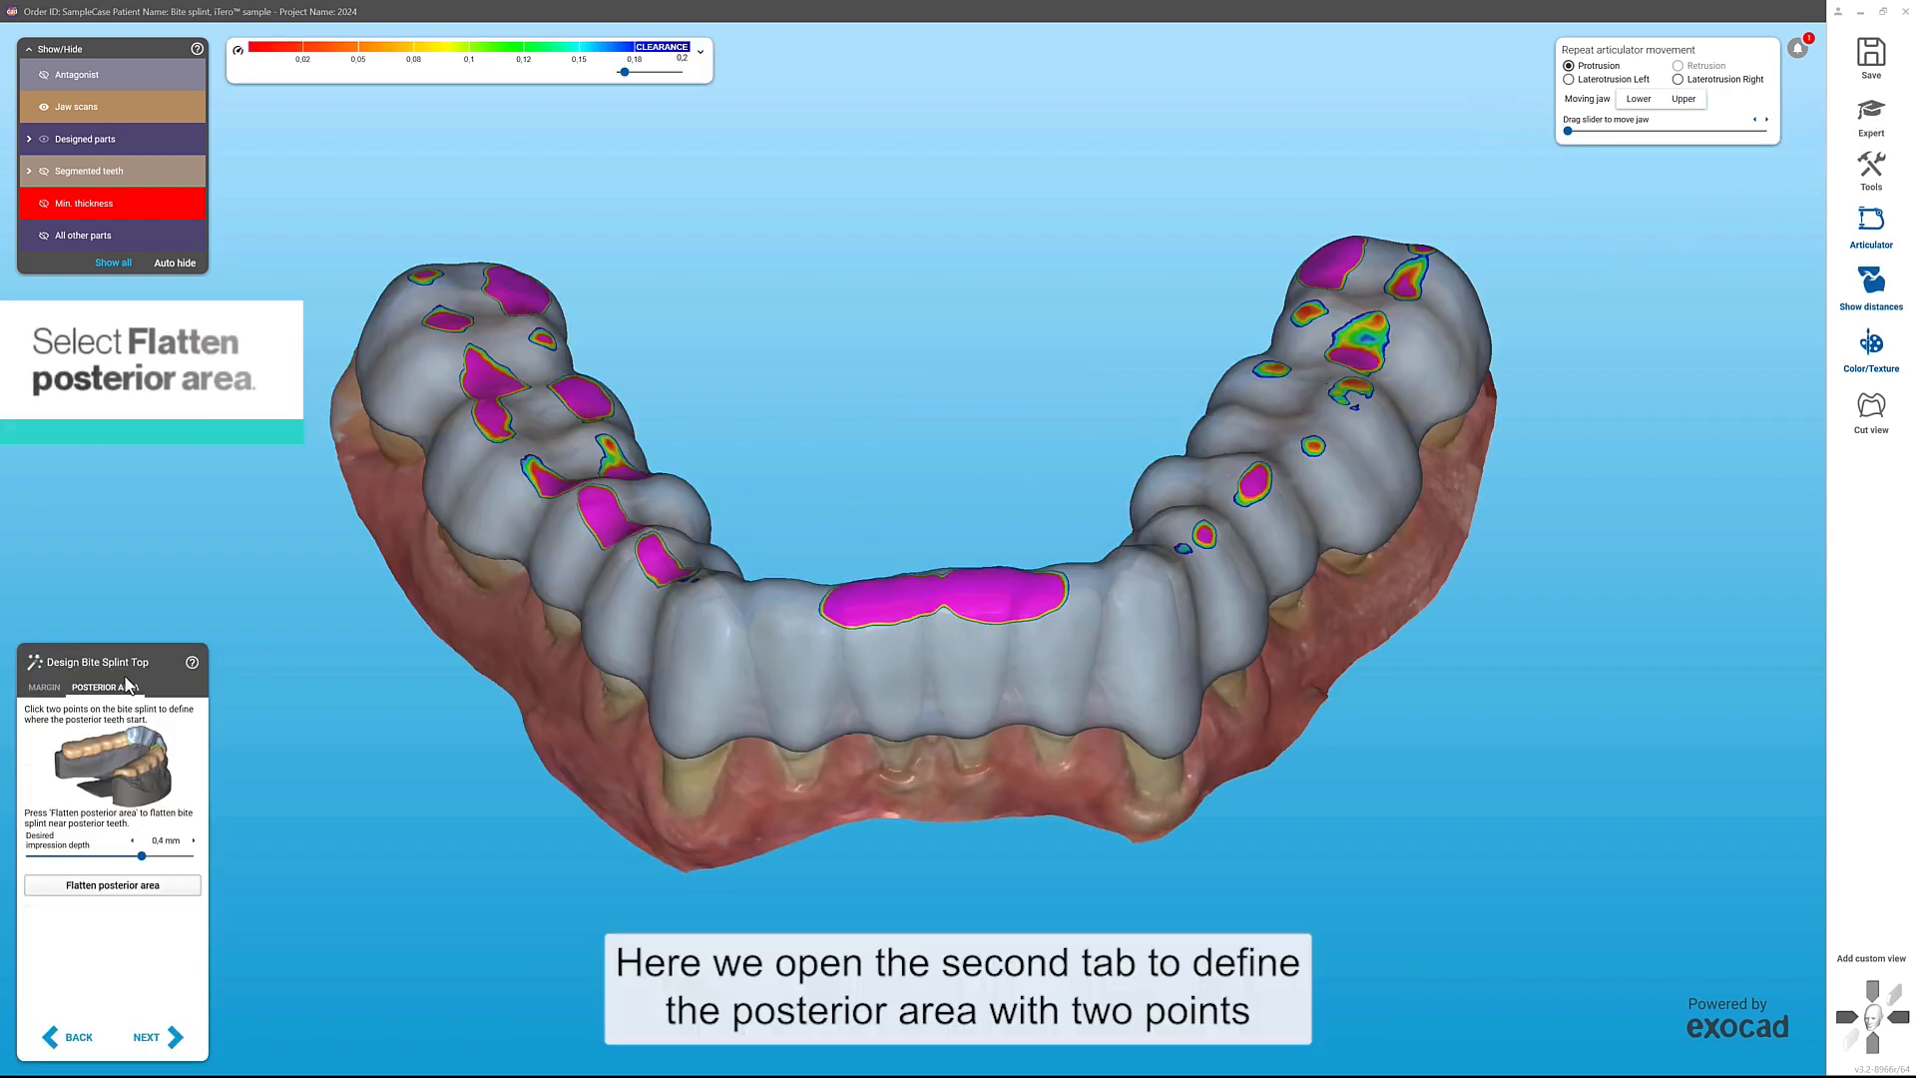
left_click(698, 569)
left_click(1160, 545)
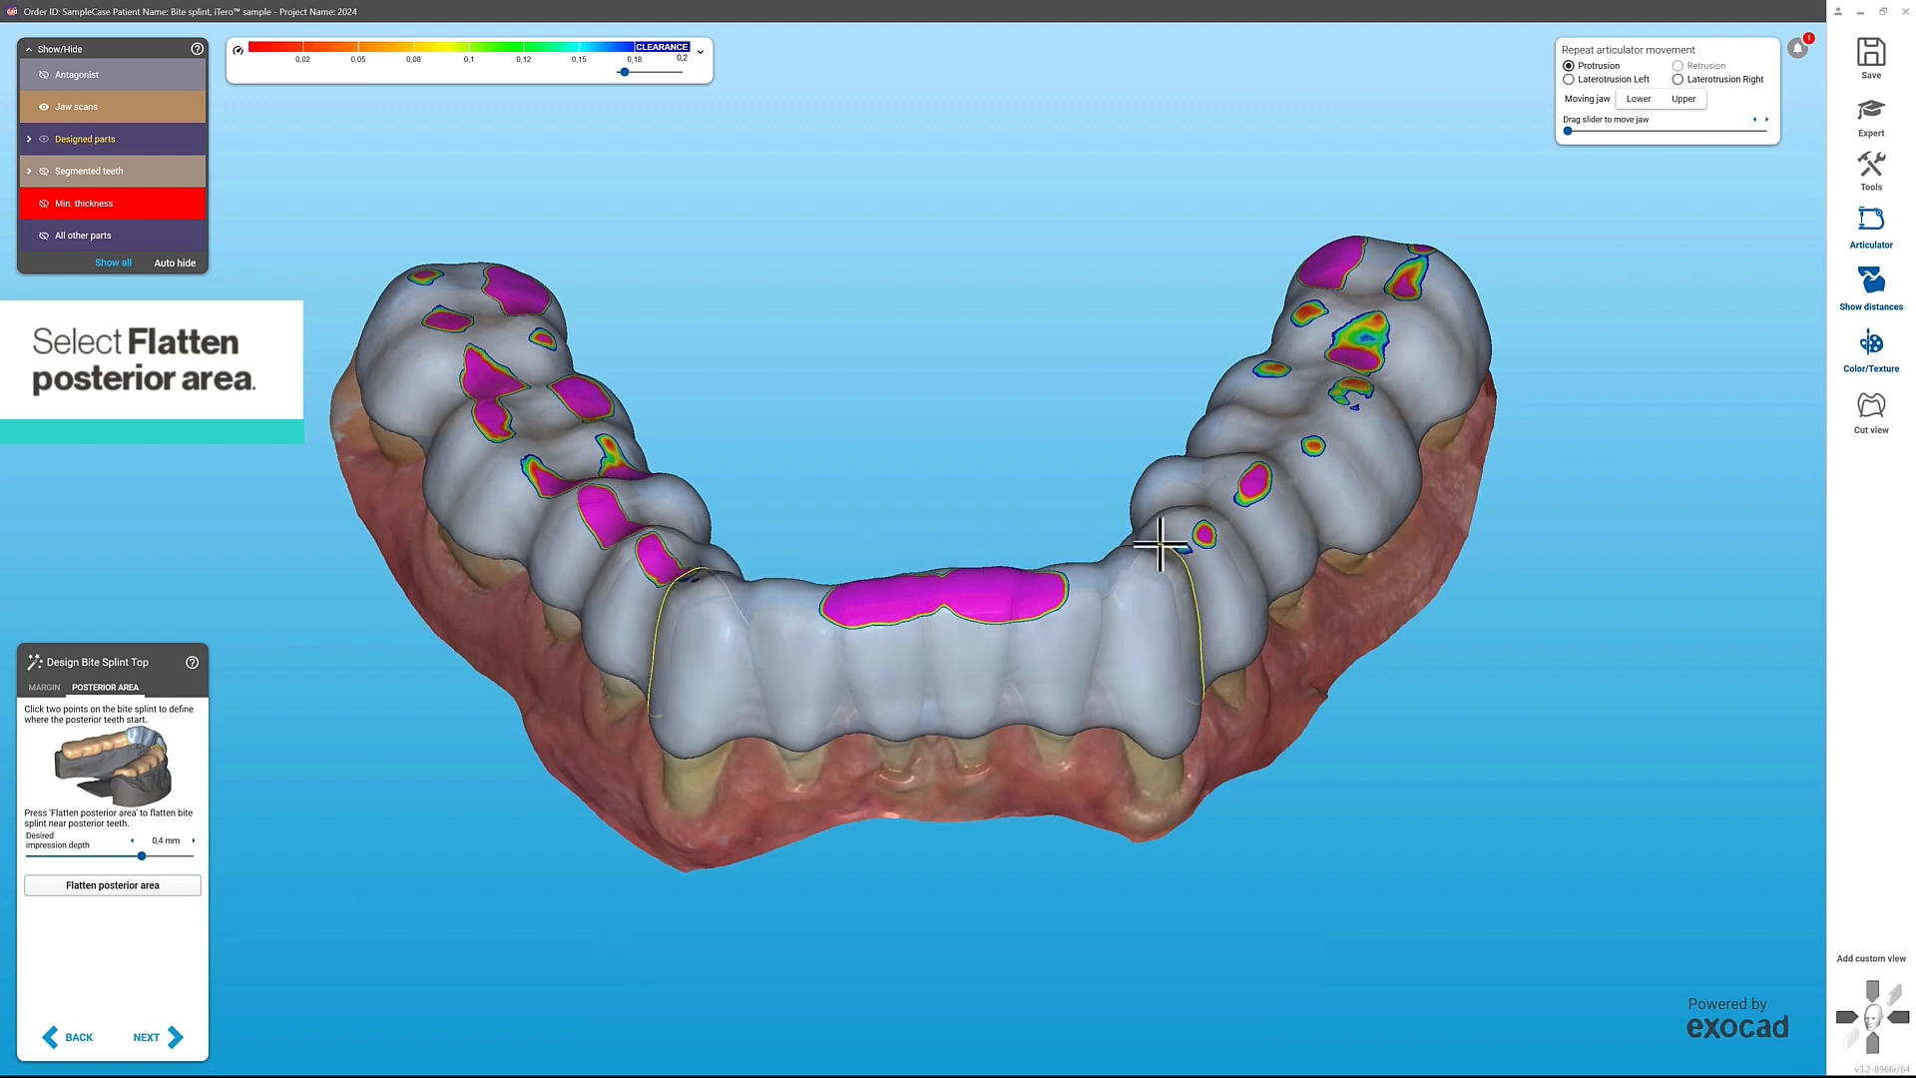
left_click(183, 891)
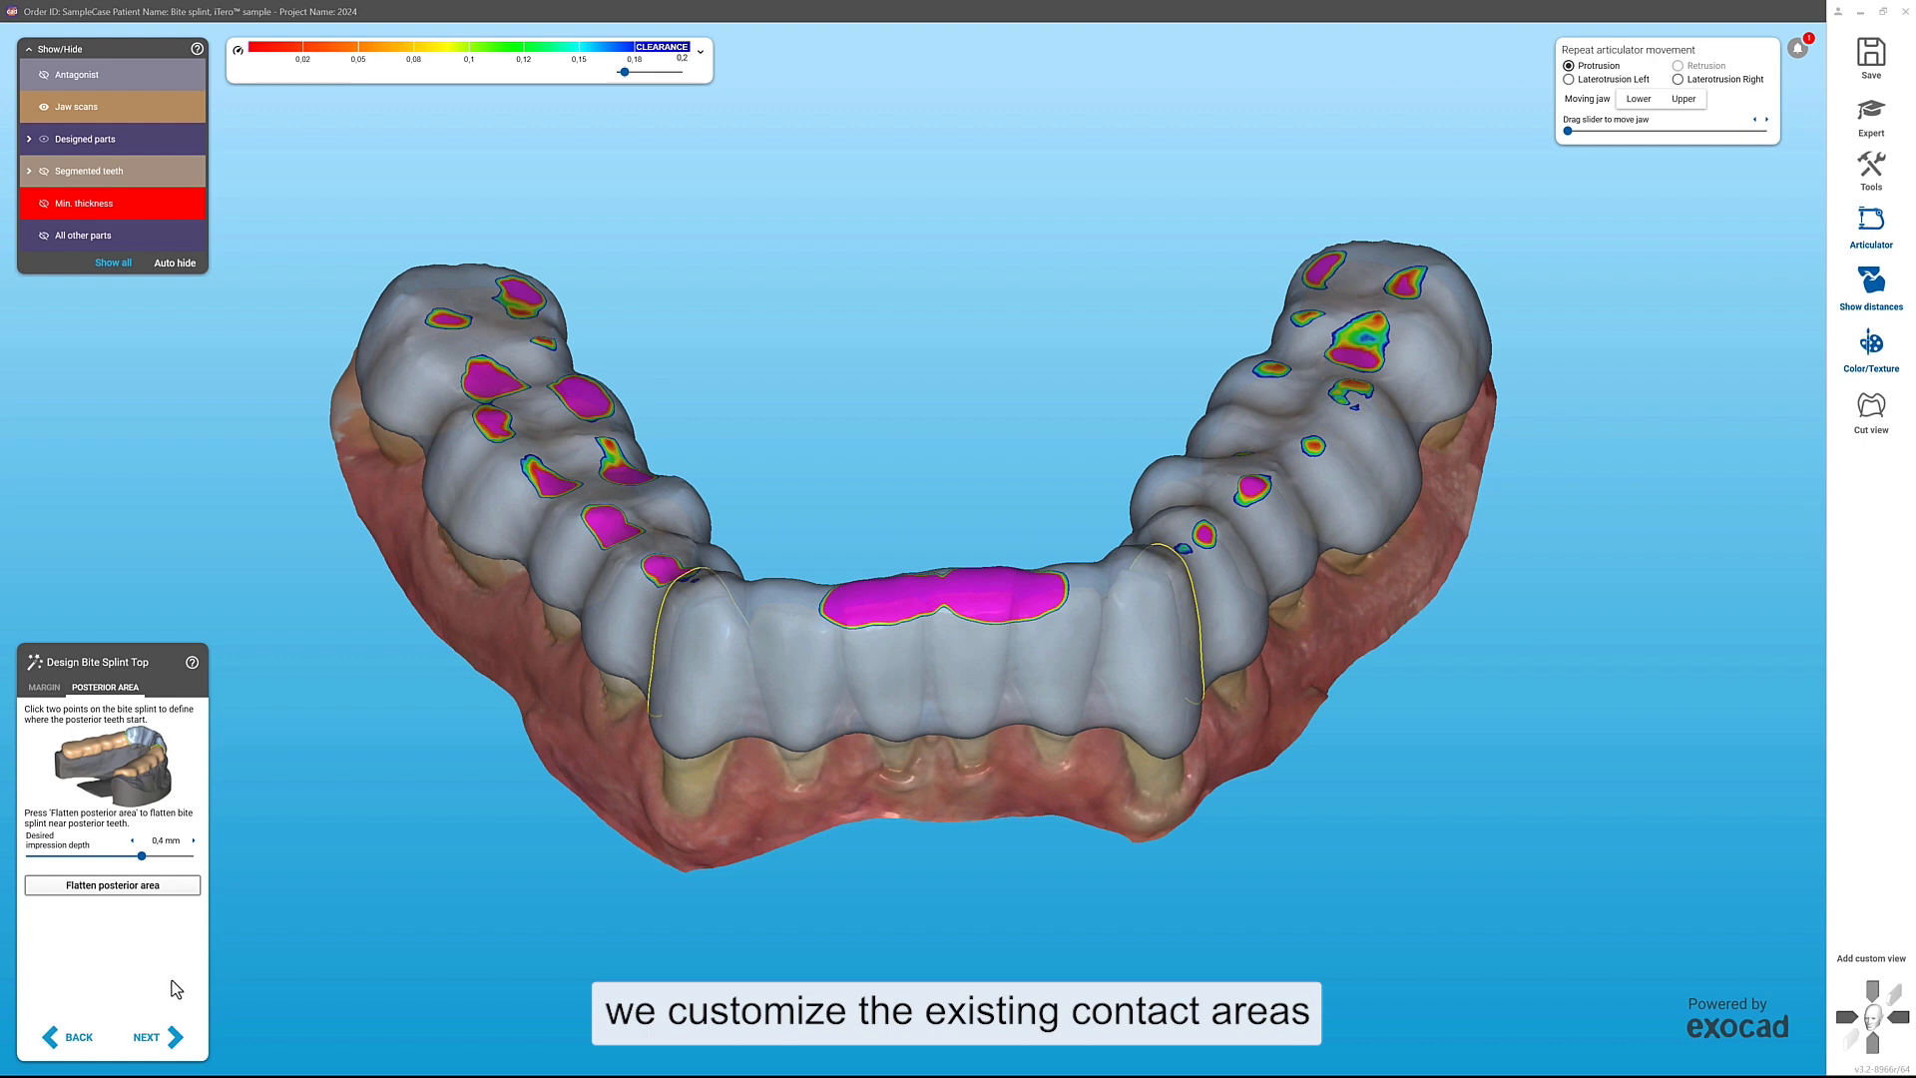
Step: In the free-form stage, reduce the heavy posterior contact areas on both sides and add guidance material along the splint's front
left_click(172, 1038)
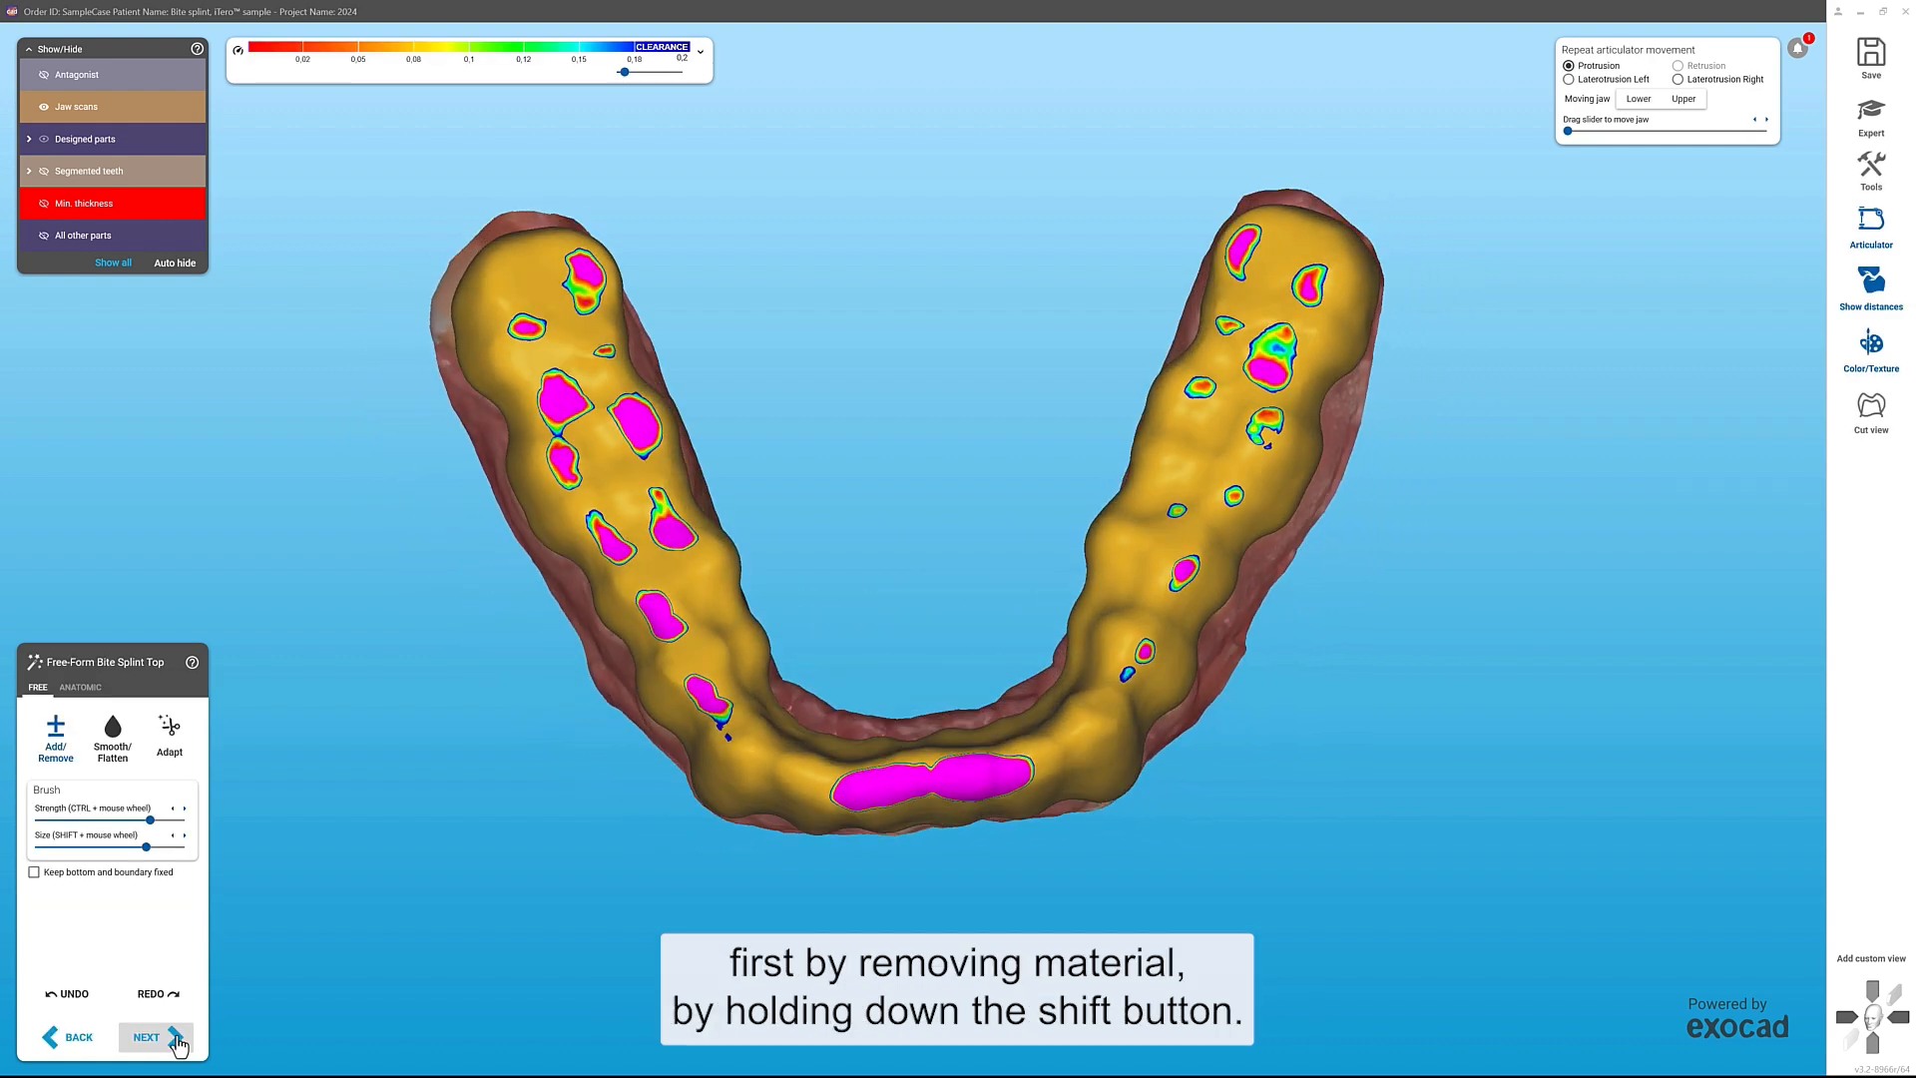
mouse_move(603, 342)
left_mouse_down("shift")
mouse_move(607, 325)
mouse_move(599, 462)
mouse_move(697, 586)
mouse_move(662, 632)
mouse_move(710, 727)
left_mouse_up("shift")
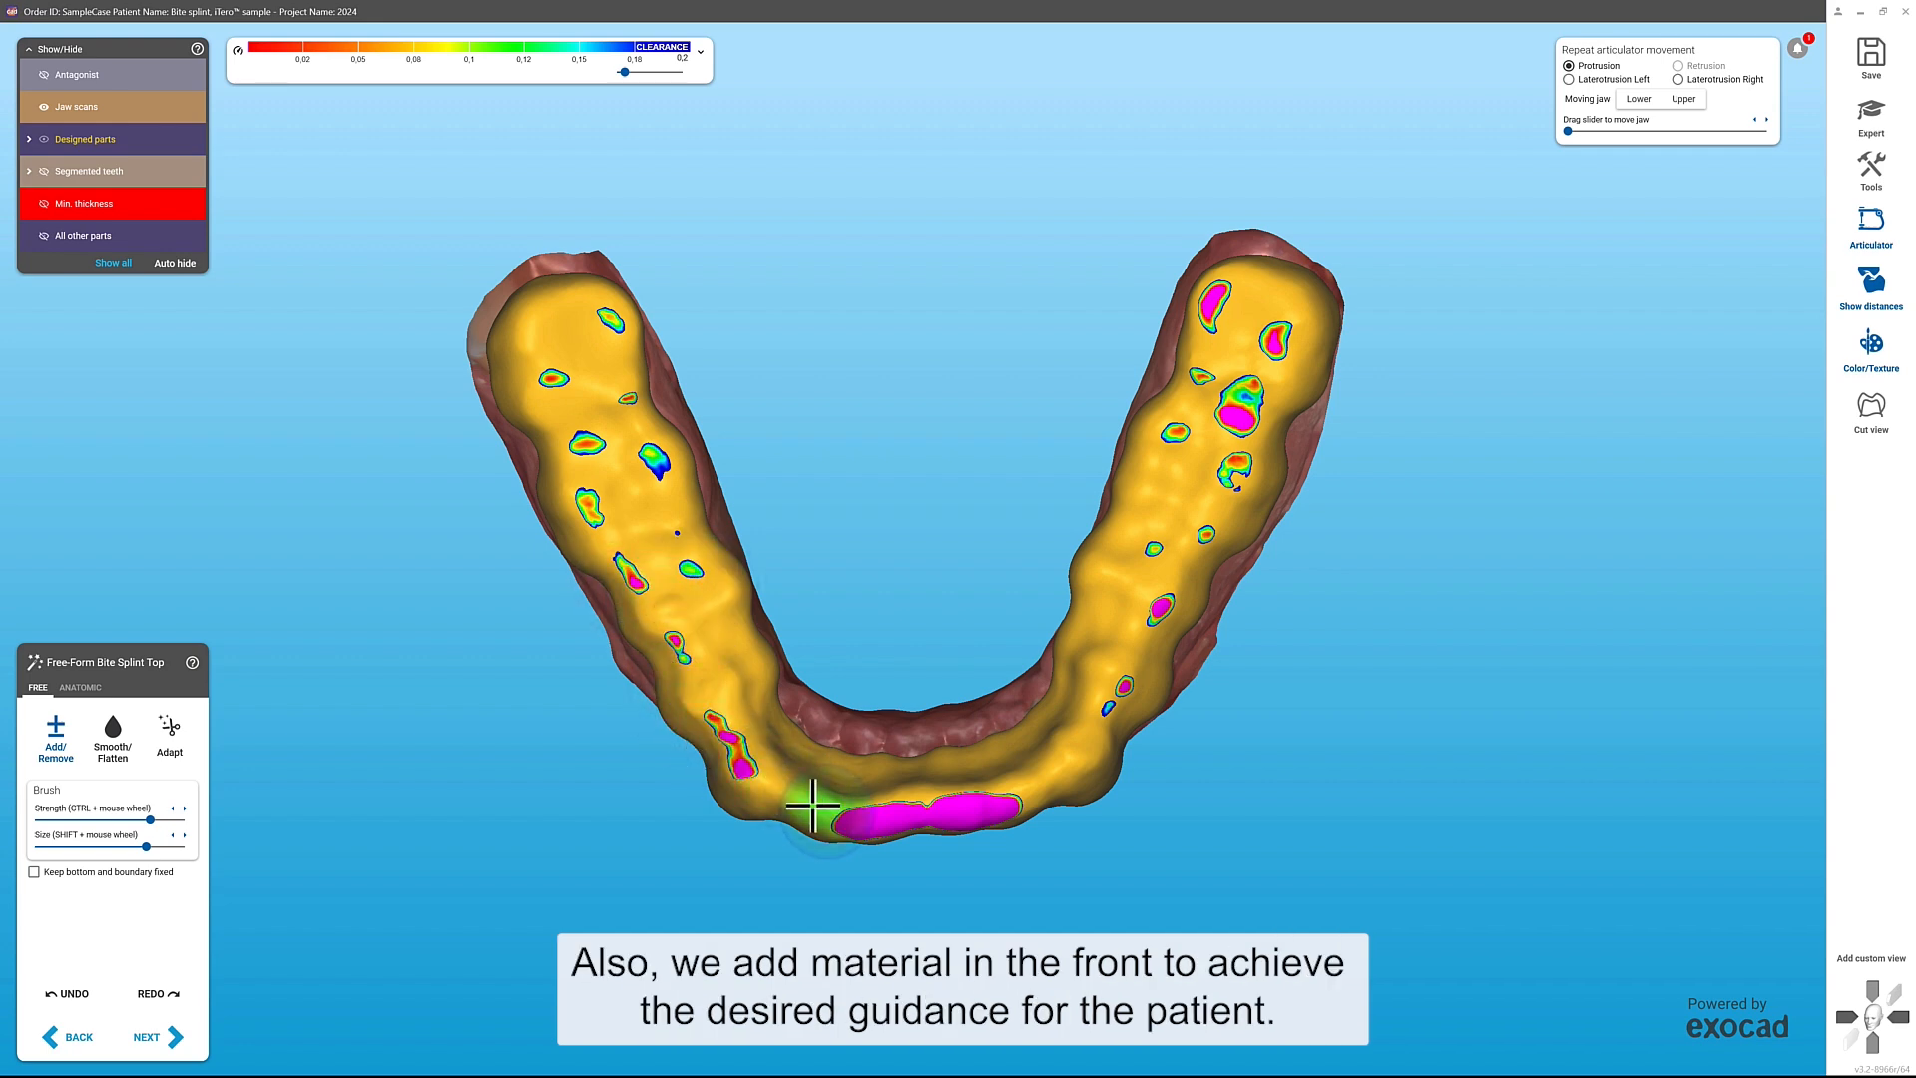
mouse_move(812, 805)
left_mouse_down()
mouse_move(921, 808)
mouse_move(1099, 714)
mouse_move(1074, 761)
mouse_move(1187, 546)
mouse_move(1201, 333)
mouse_move(1270, 326)
mouse_move(1216, 351)
left_mouse_up()
left_click_drag(1230, 432, 1188, 362, "shift")
mouse_move(1213, 307)
left_mouse_down()
mouse_move(1262, 423)
mouse_move(1225, 493)
left_mouse_up()
left_click_drag(663, 467, 666, 481)
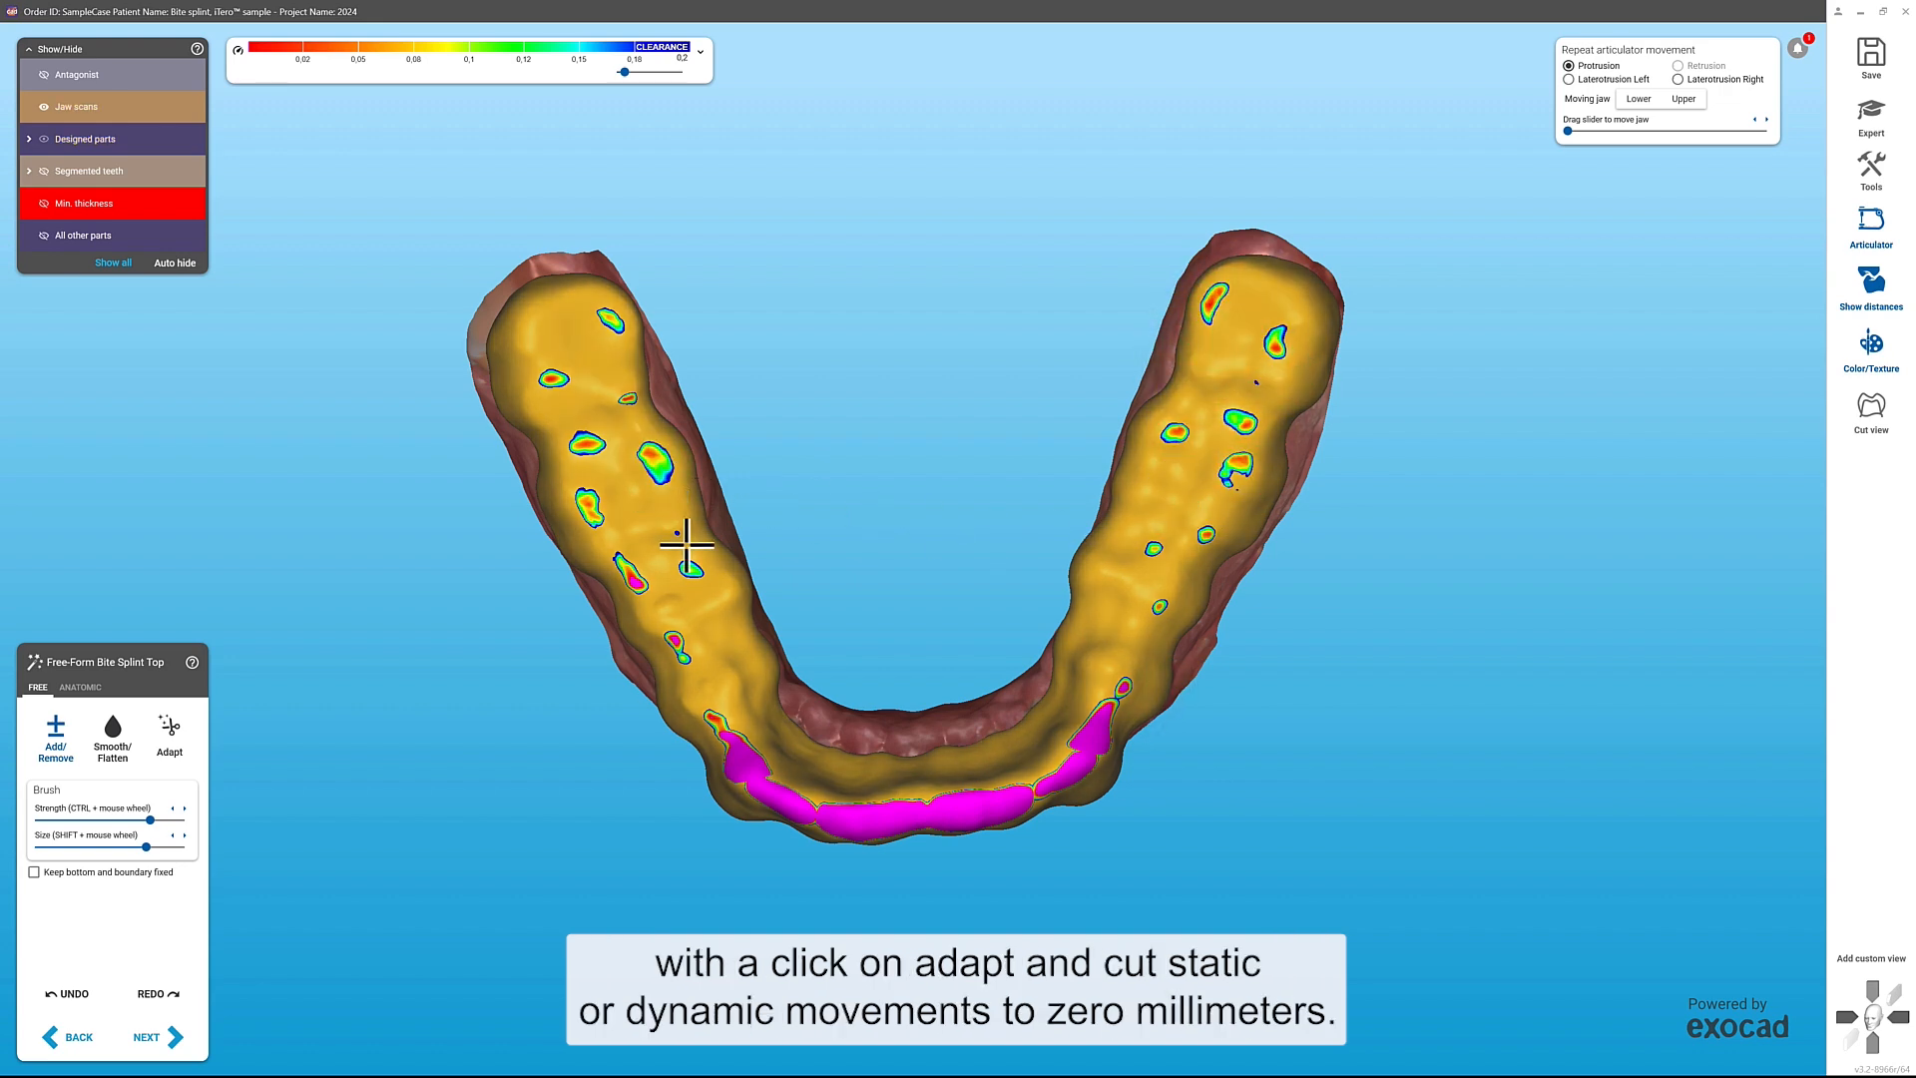
mouse_move(688, 609)
left_mouse_down()
mouse_move(638, 595)
mouse_move(689, 579)
mouse_move(676, 650)
left_mouse_up()
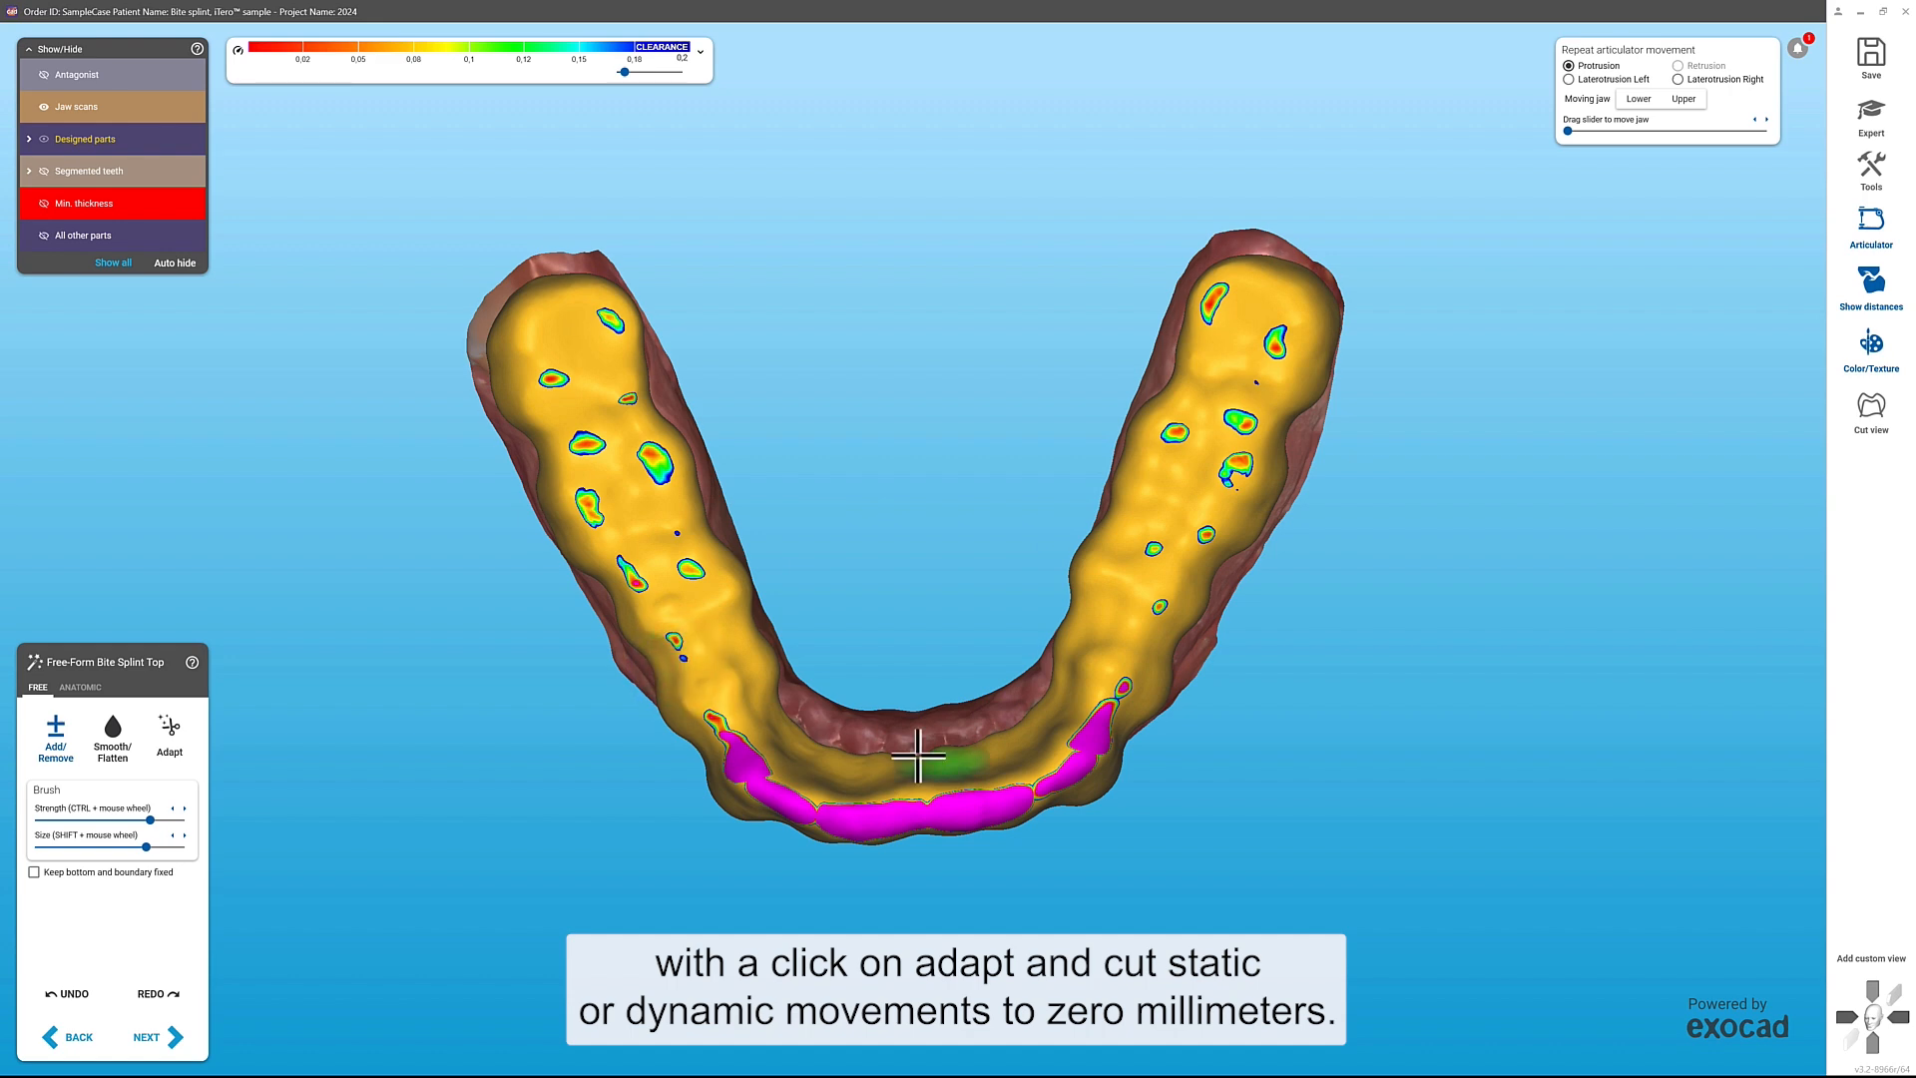
left_click(1124, 692)
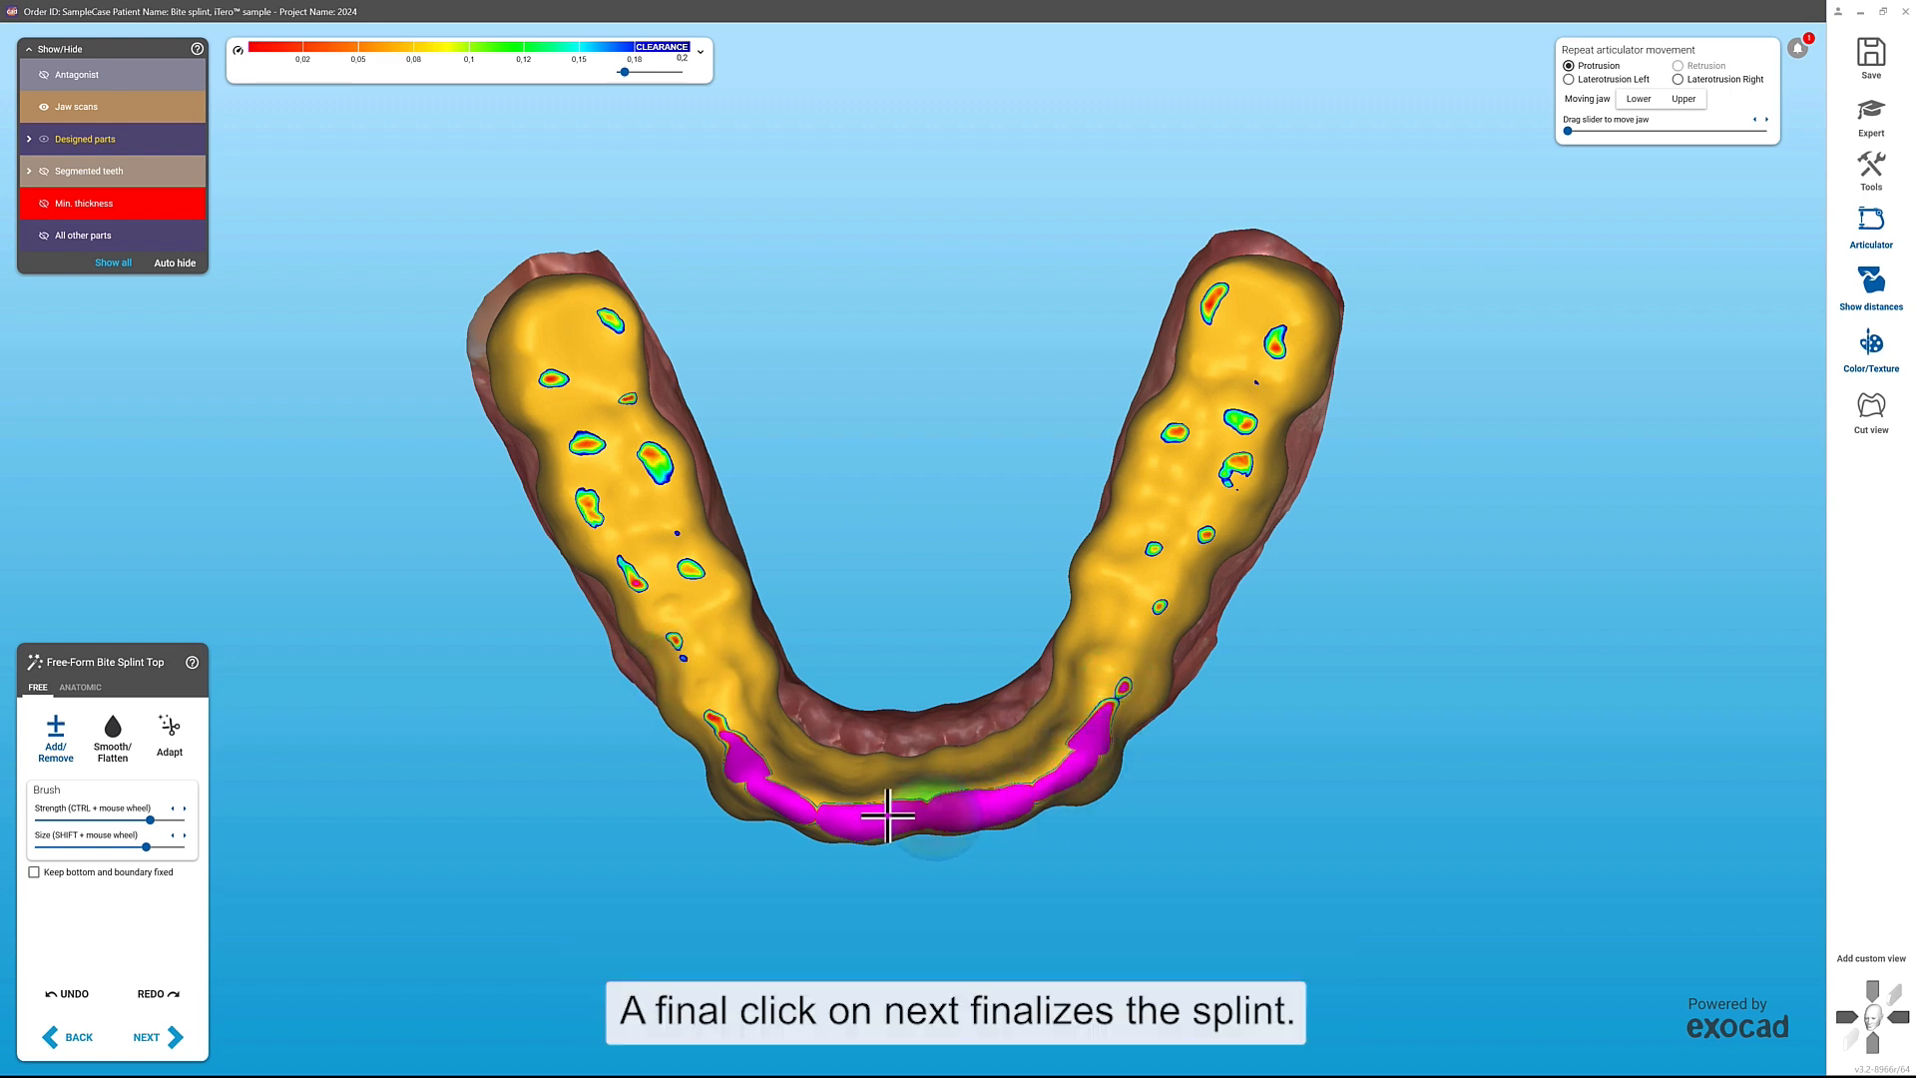
Step: Adapt the splint to the static and dynamic occlusion at 0 mm each, and finalize the restoration
left_click(170, 738)
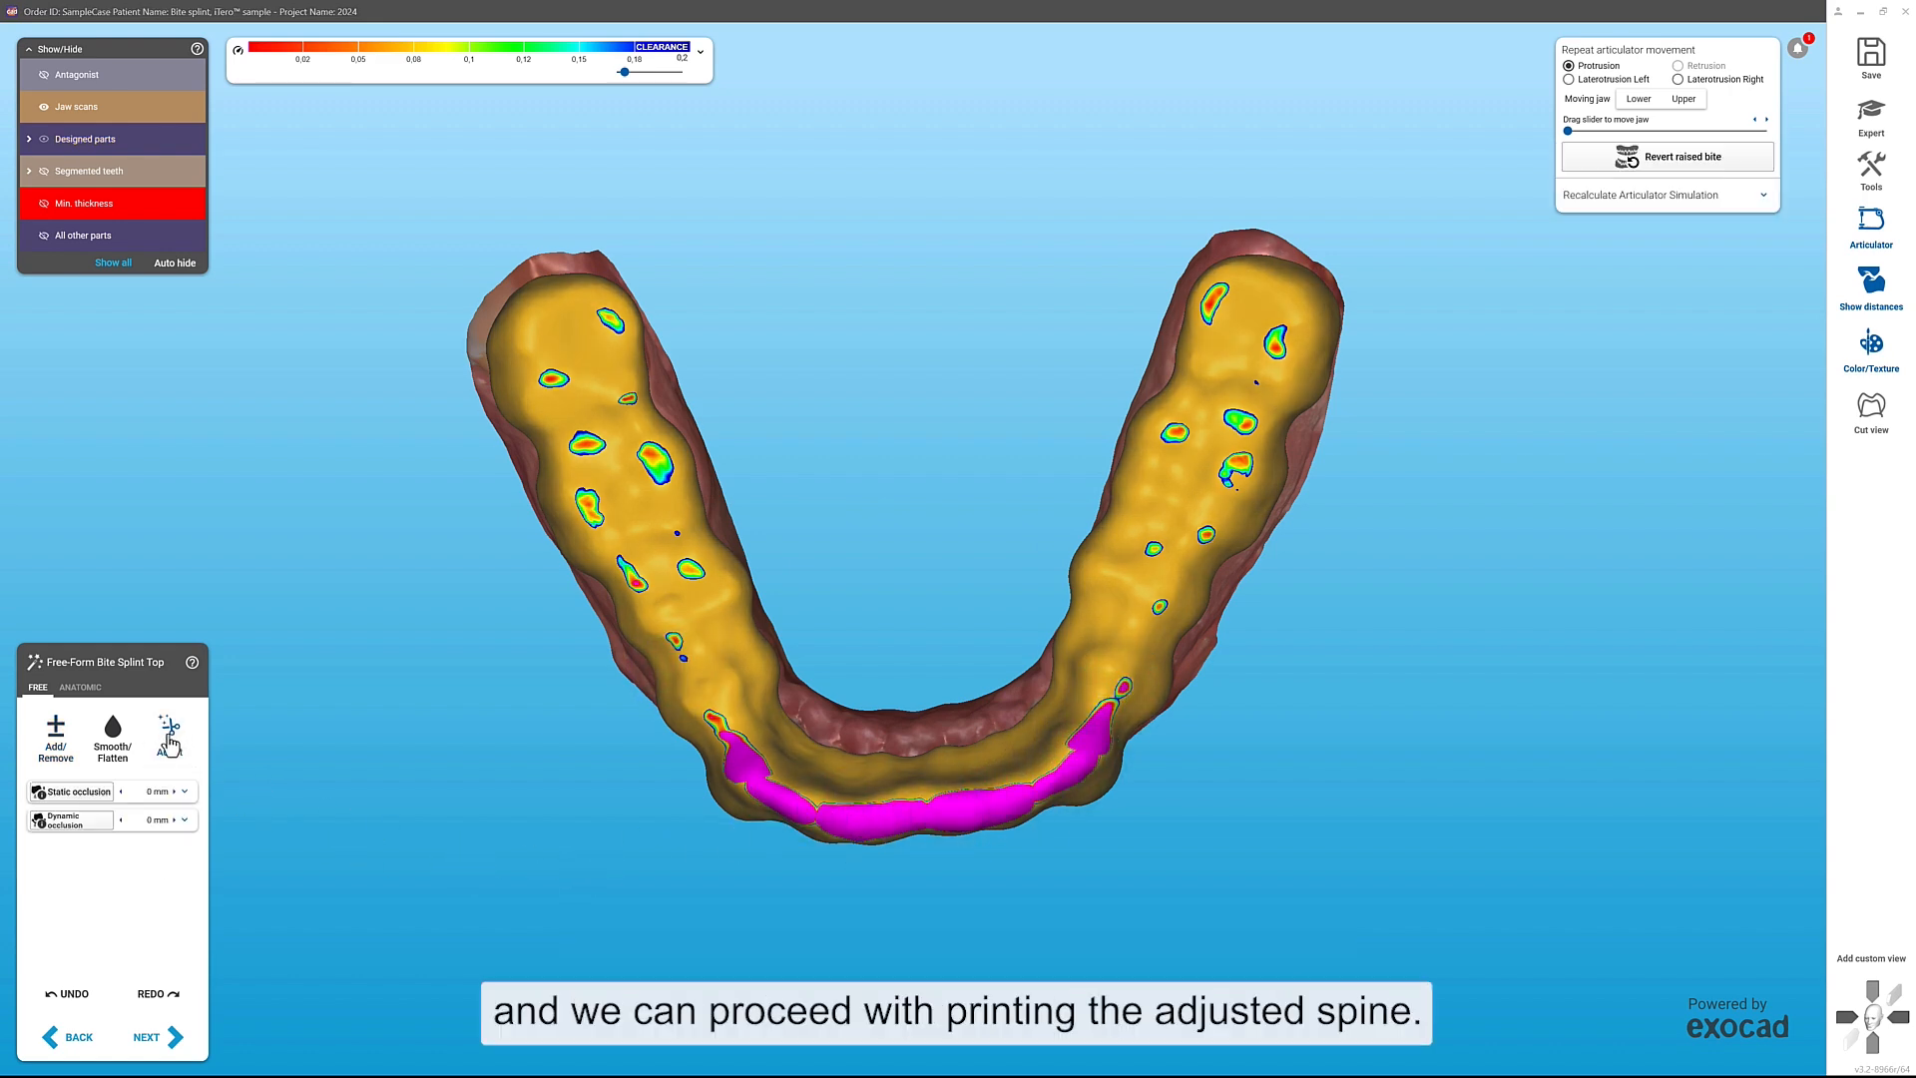
left_click(85, 793)
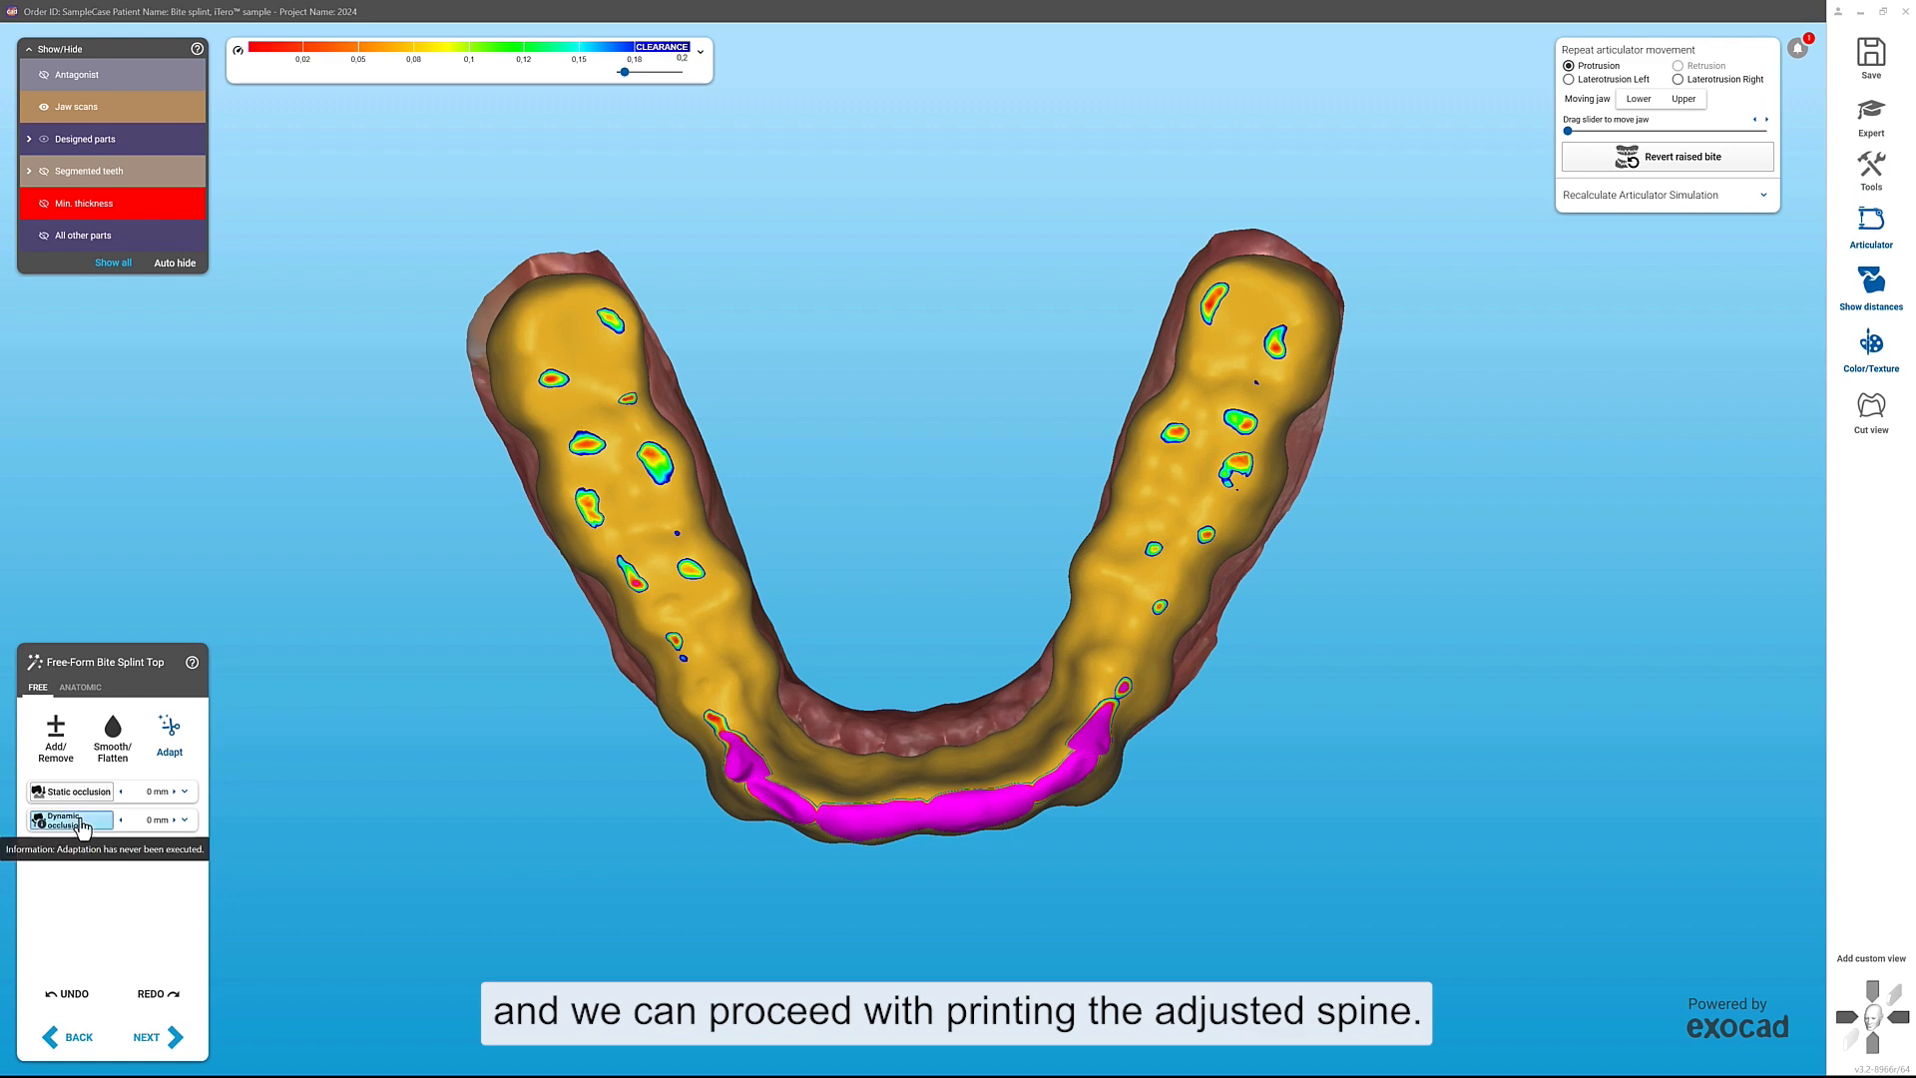
left_click(89, 824)
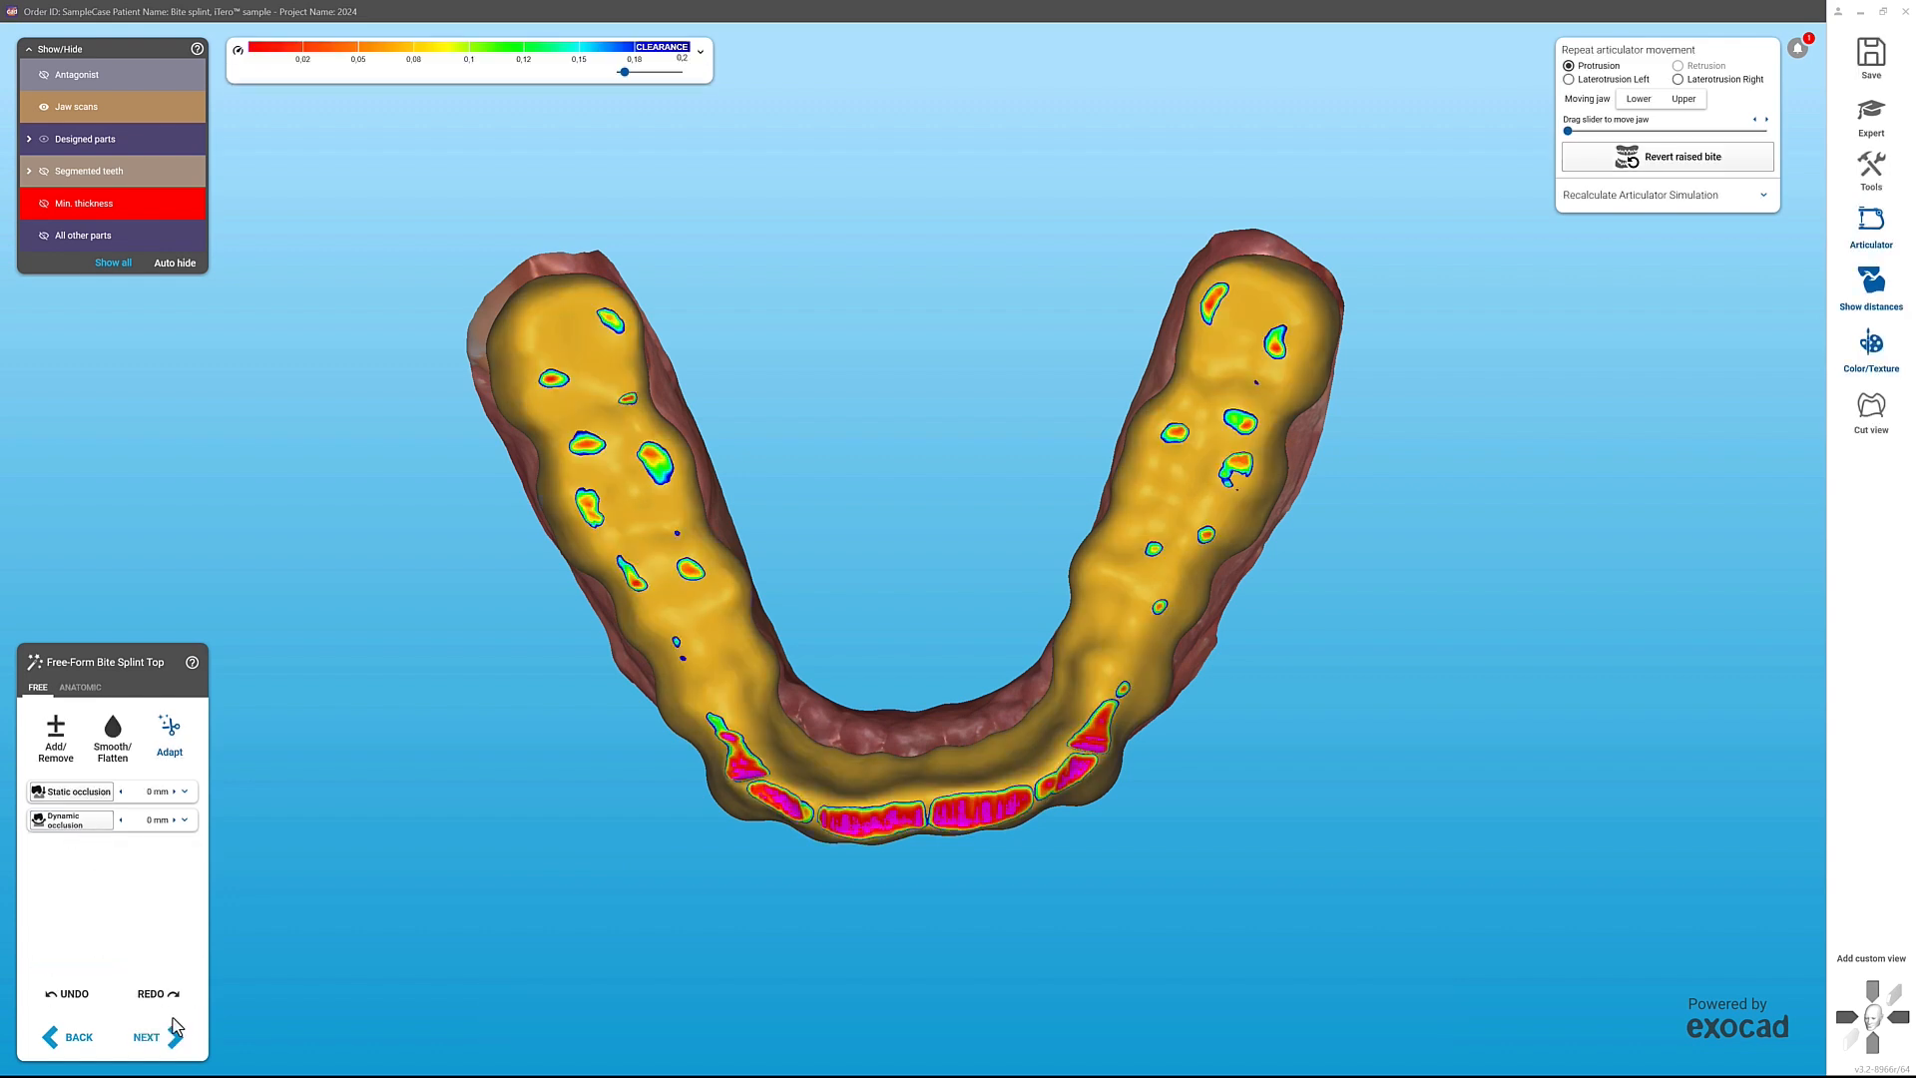
left_click(177, 1036)
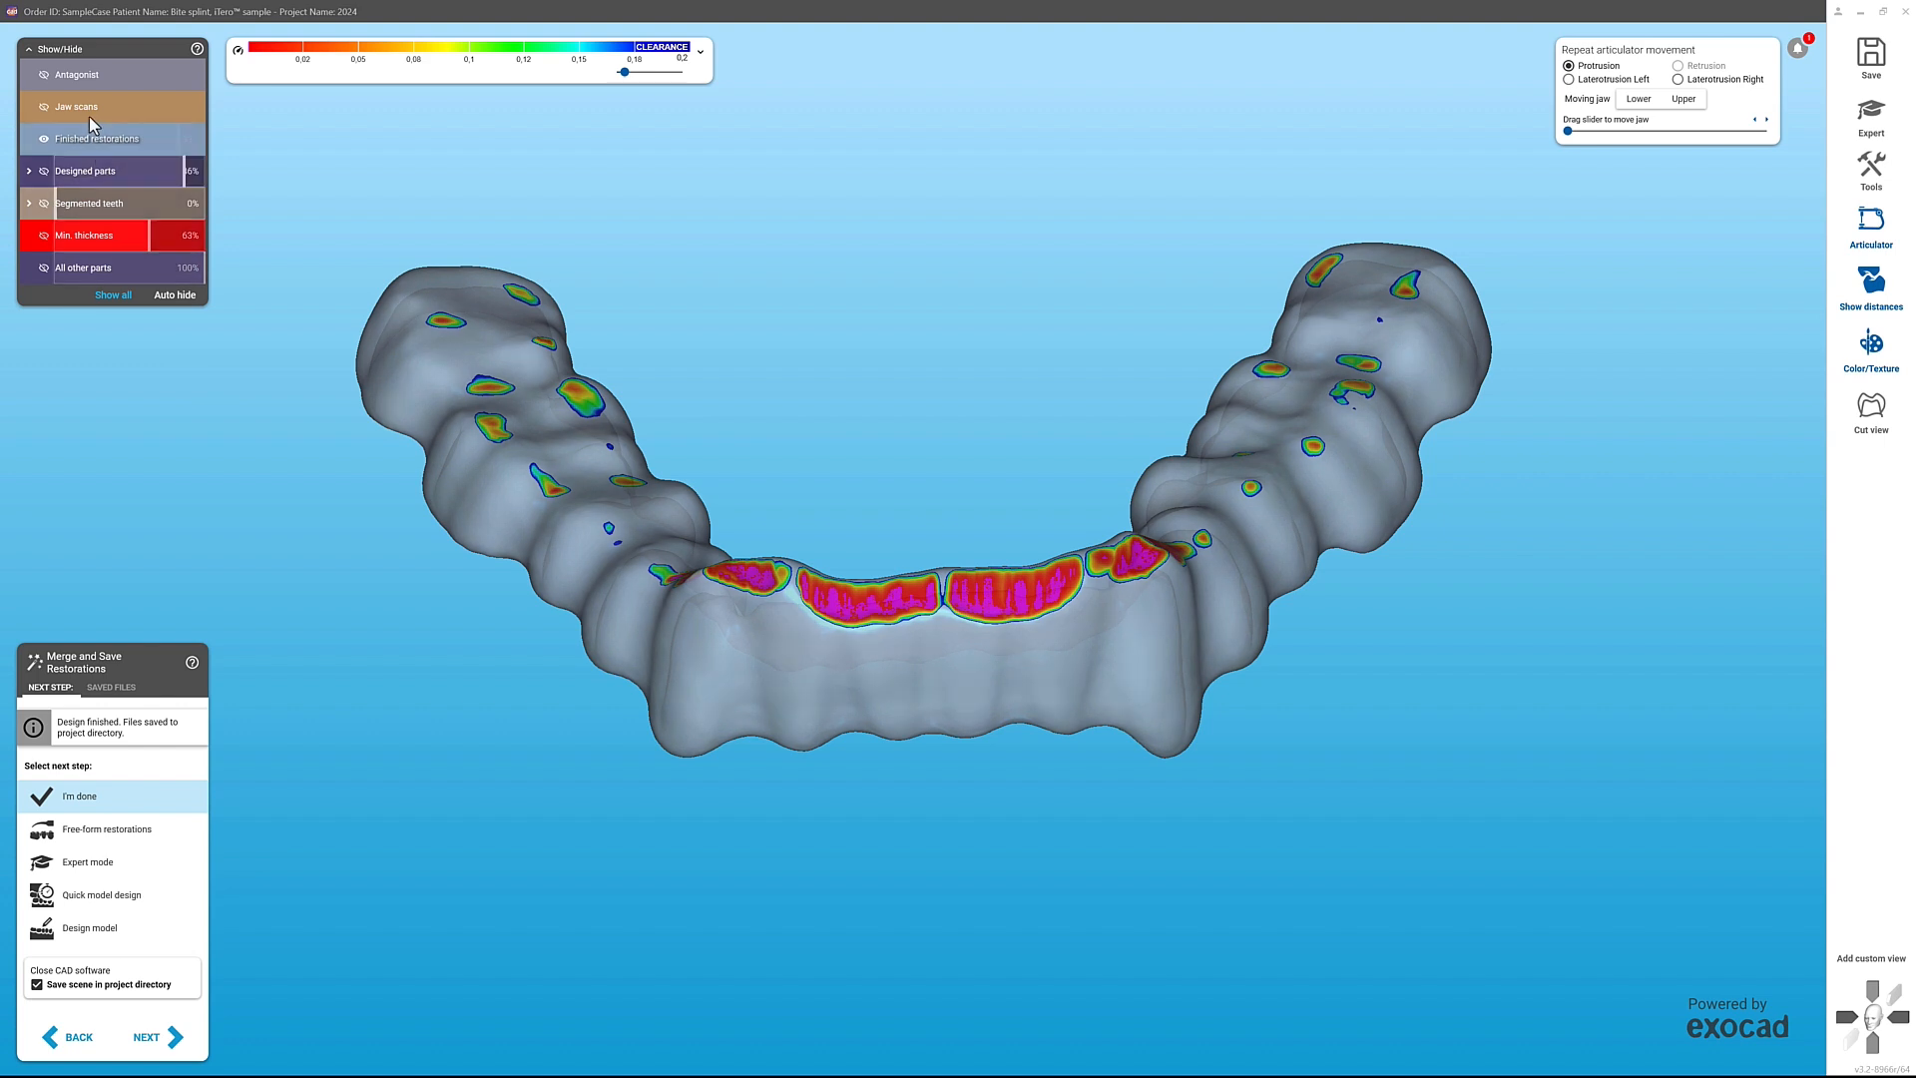
Step: Show the antagonist semi-transparently over the finished splint, replay the articulator movements through right laterotrusion, and hide the antagonist again
left_click(109, 74)
left_click_drag(155, 70, 256, 80)
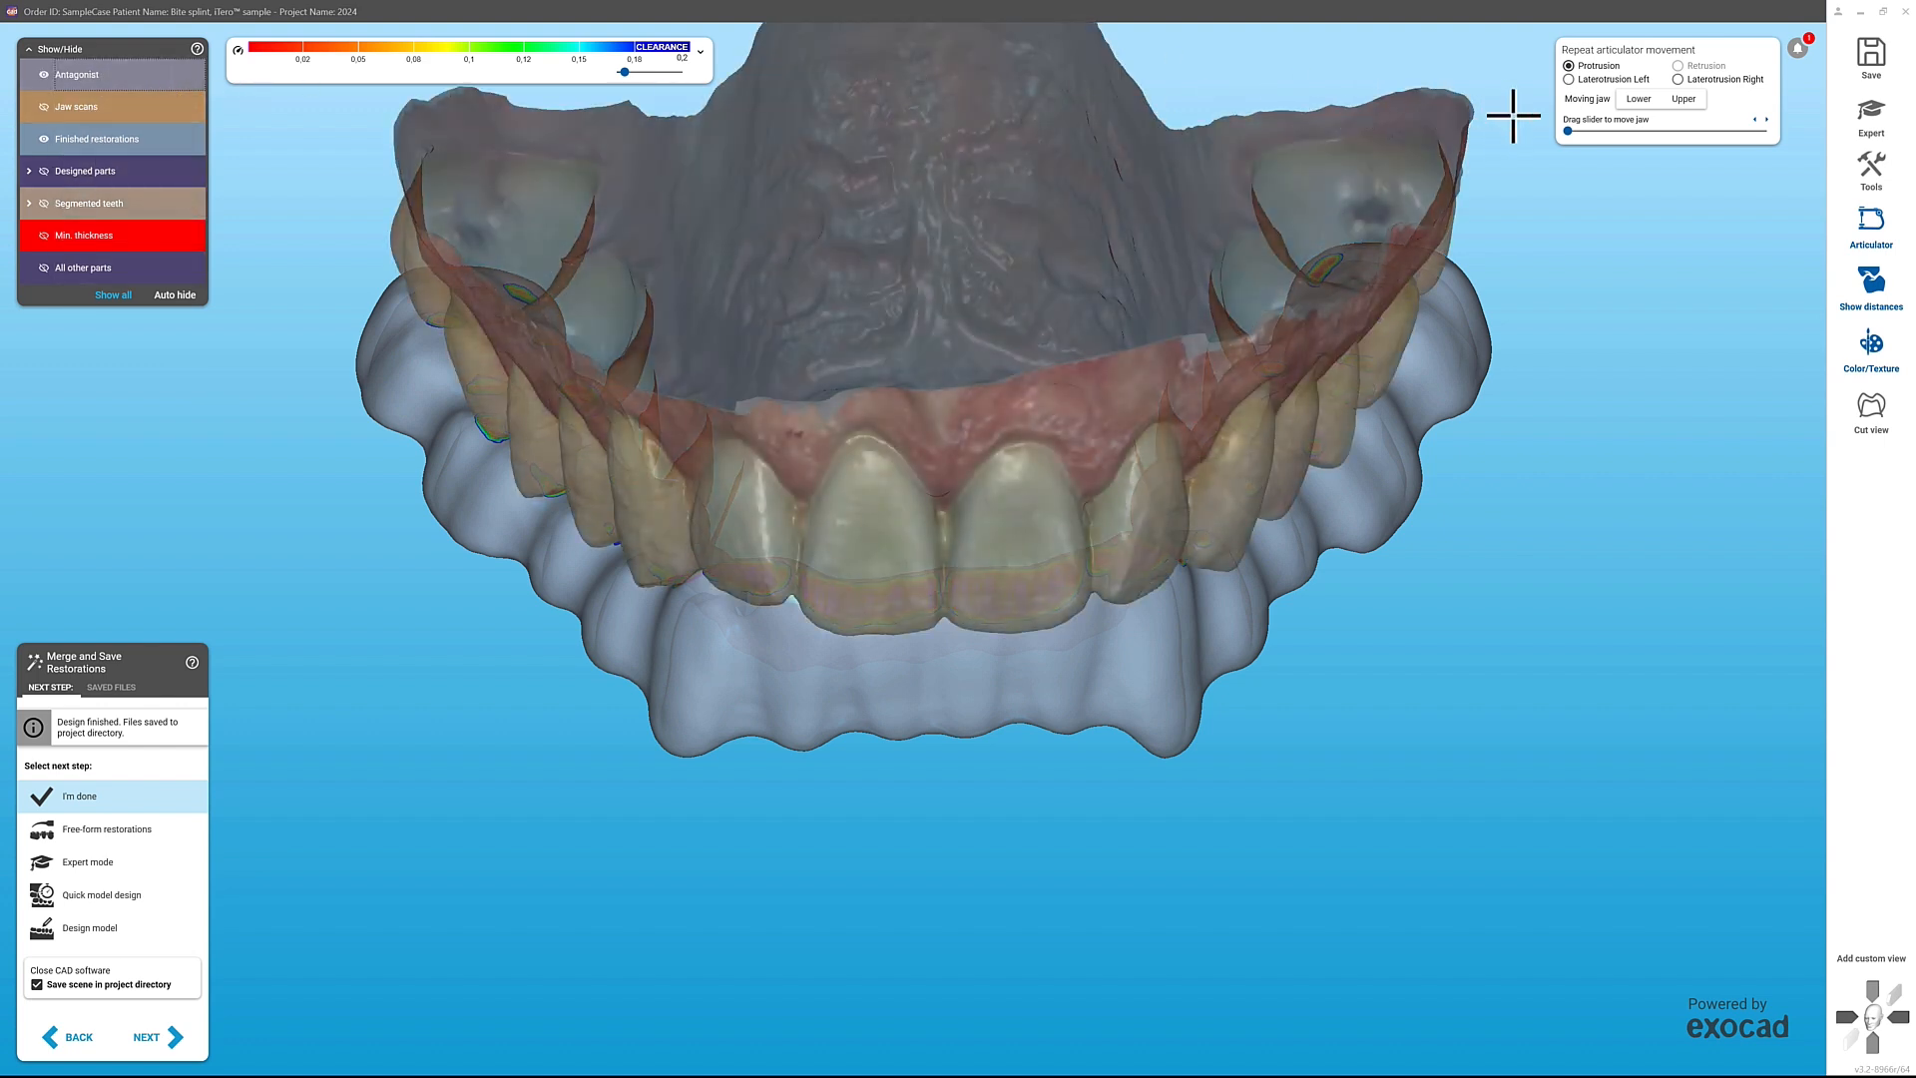
left_click_drag(1567, 131, 1489, 150)
left_click(171, 80)
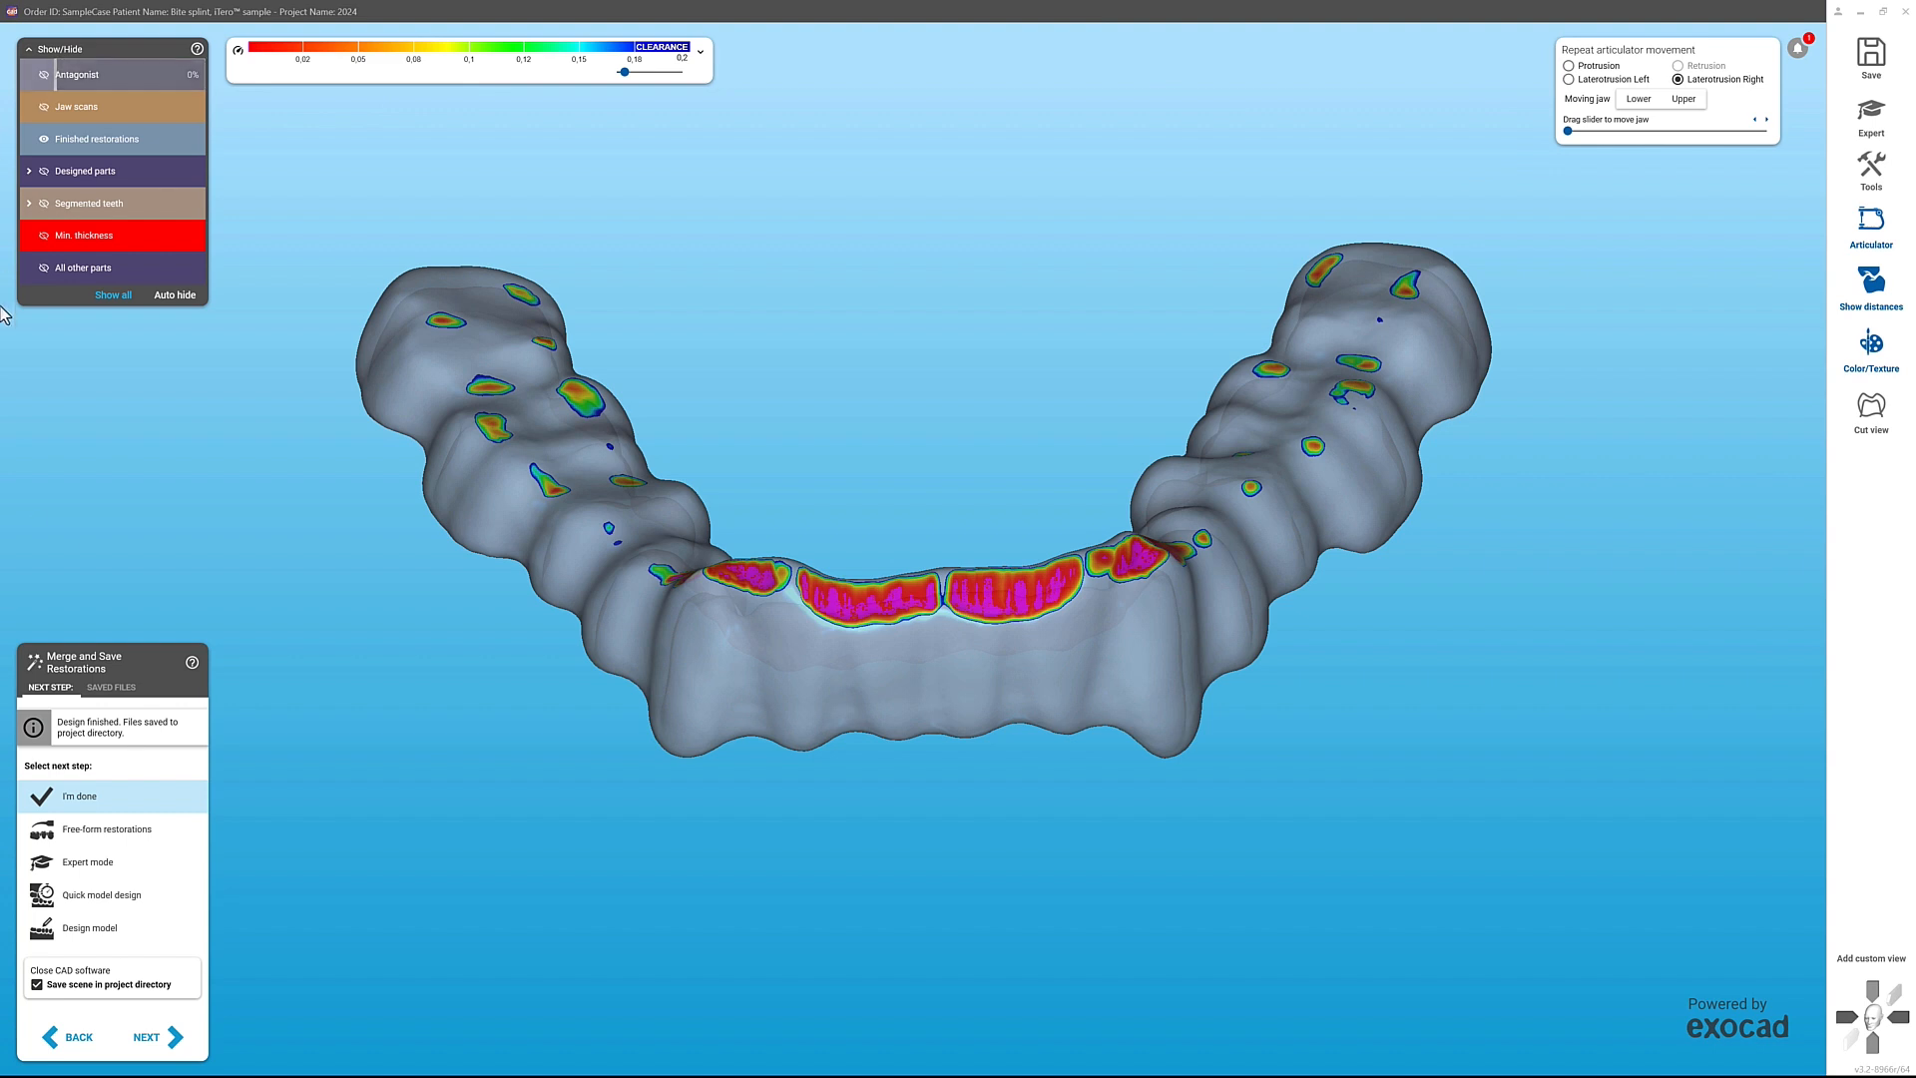
Step: Complete the design as done, return to iTero Design Suite and send one Asiga DentaCLEAR bite splint to Asiga Composer for printing
left_click(168, 1038)
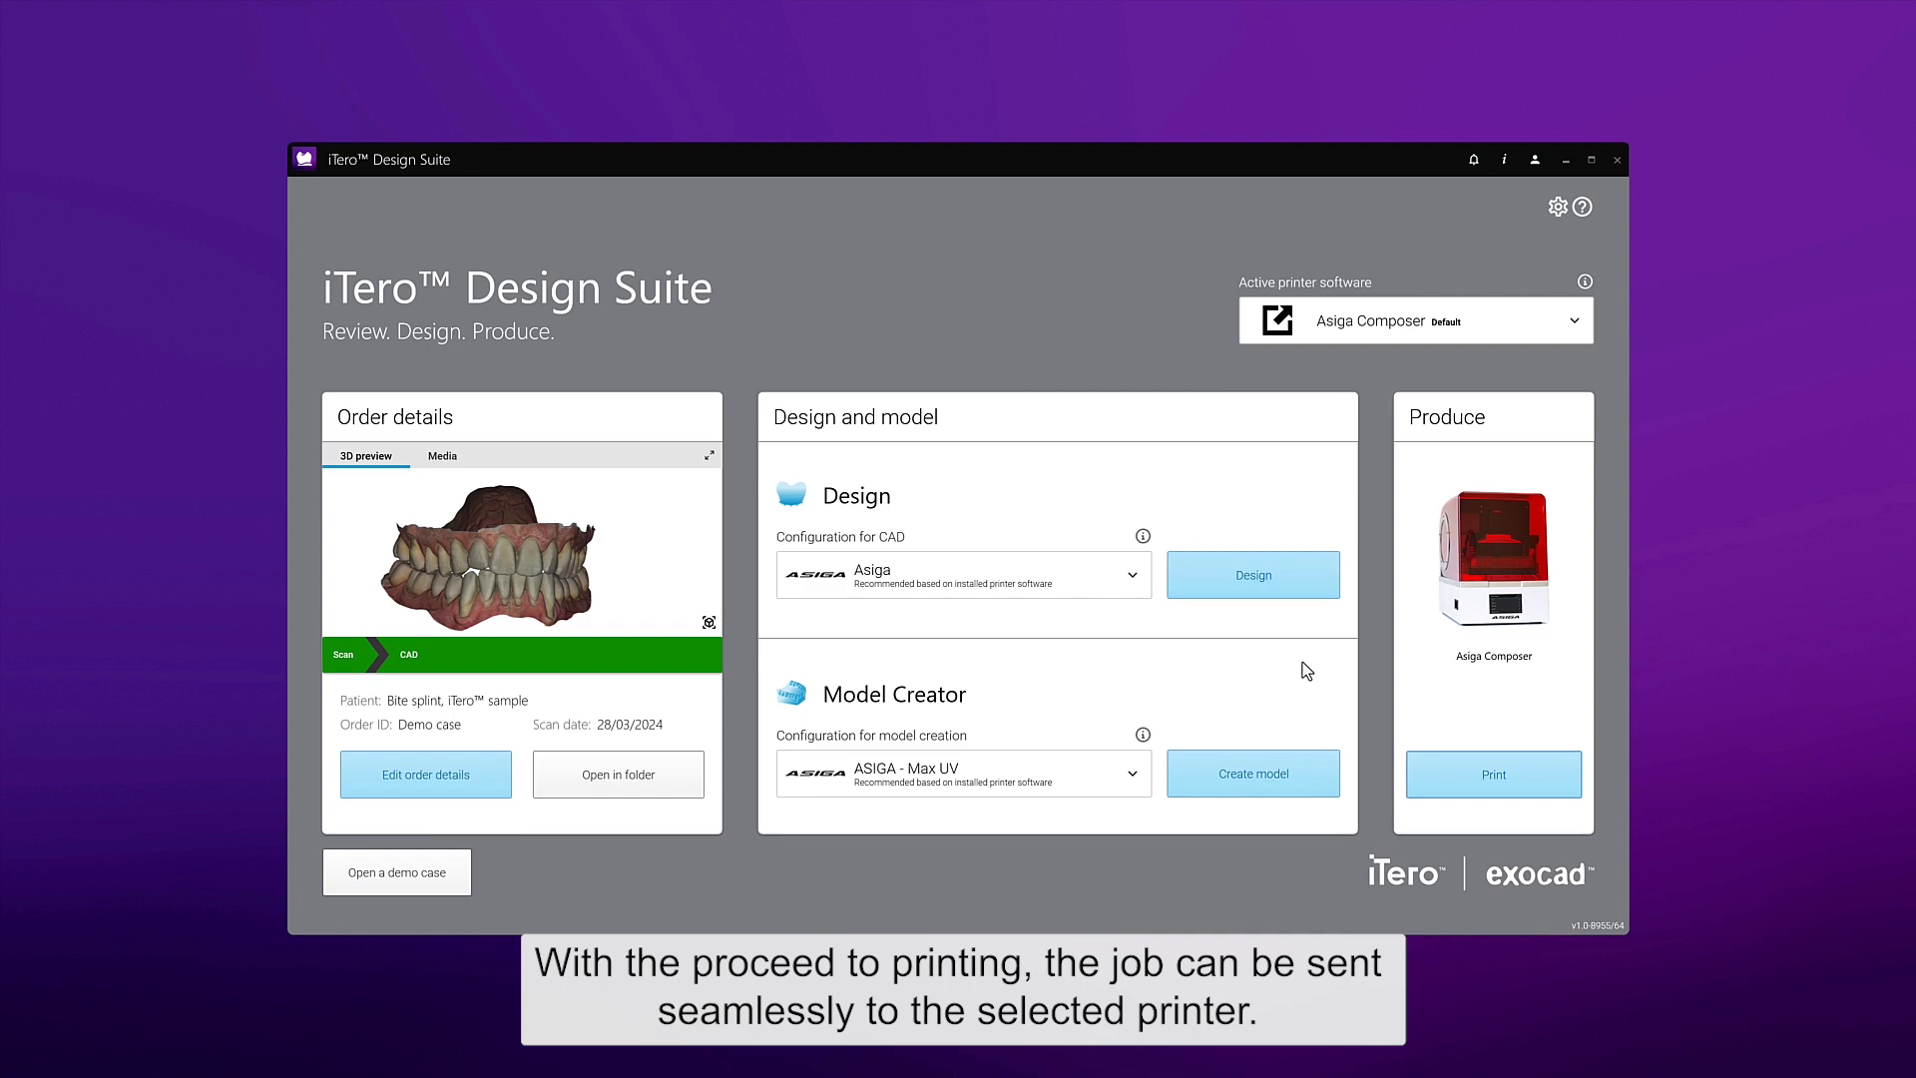
left_click(1421, 778)
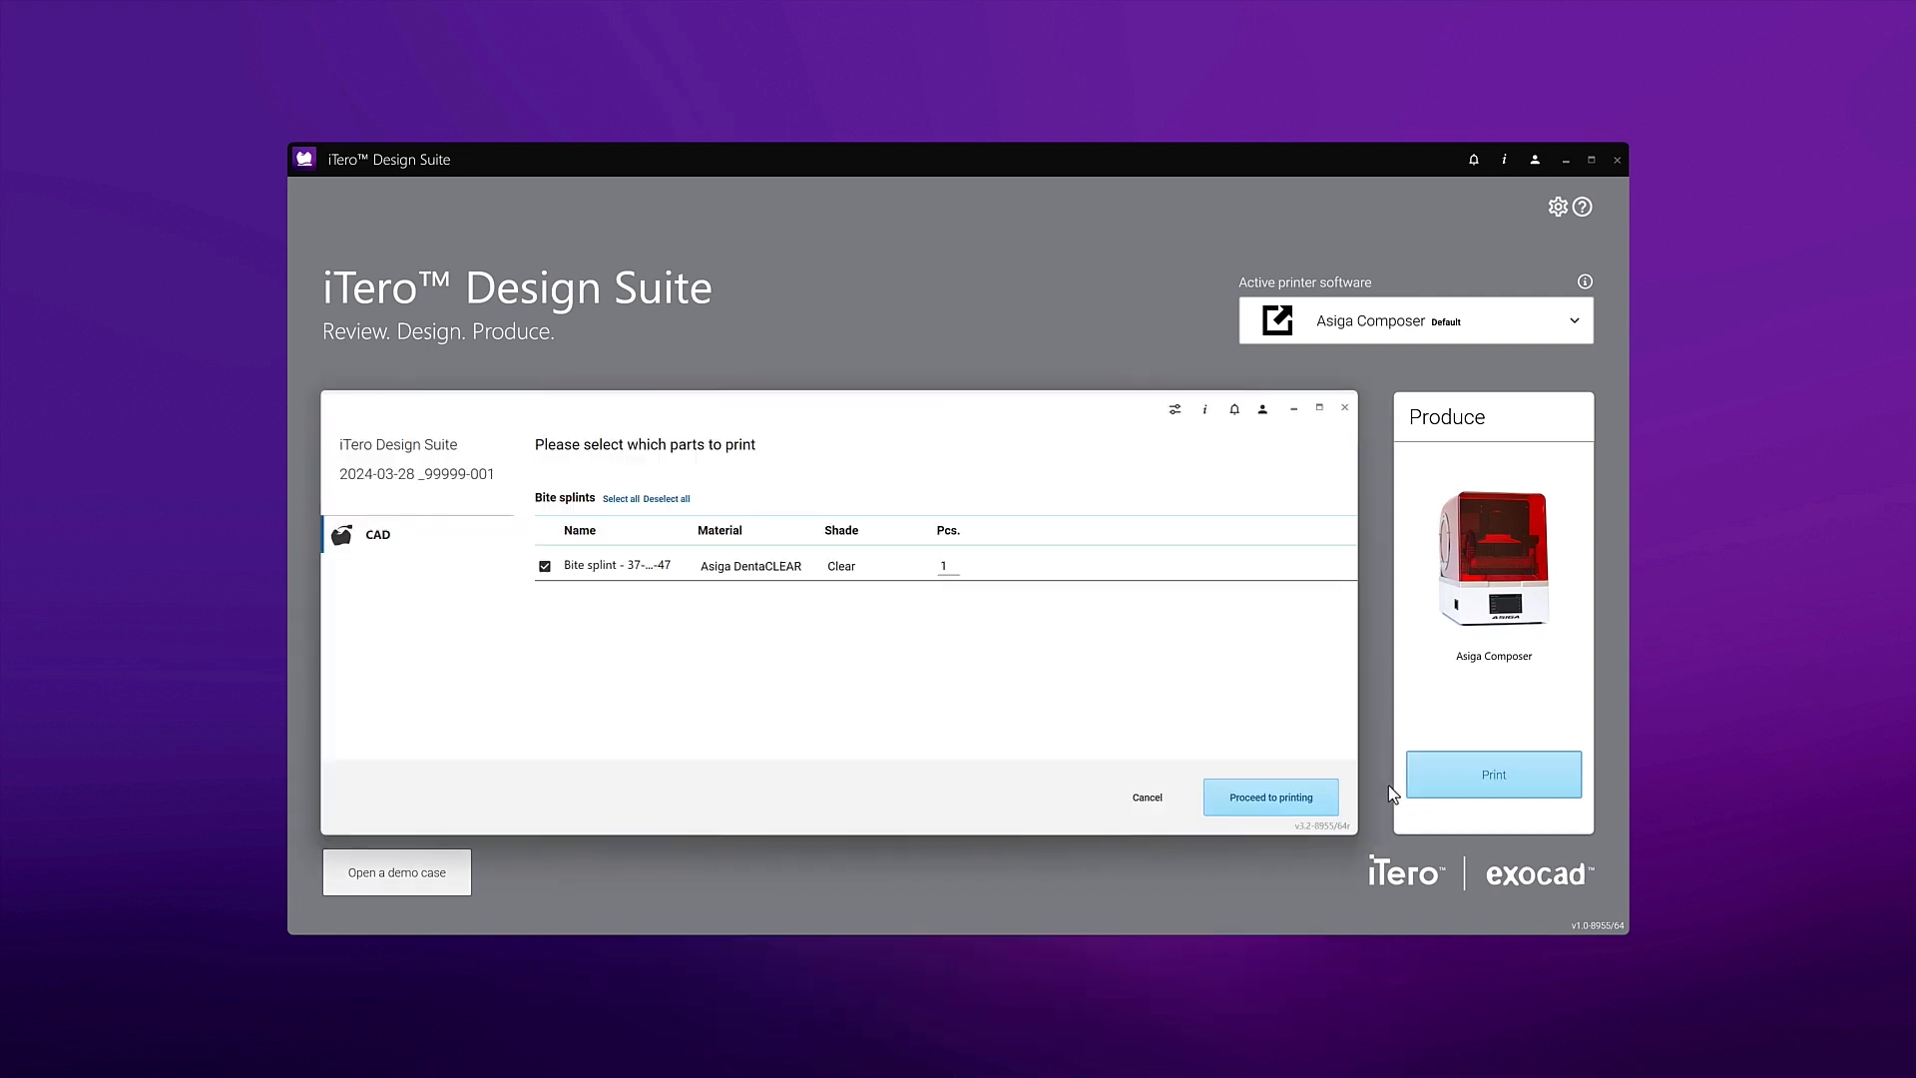
left_click(1320, 806)
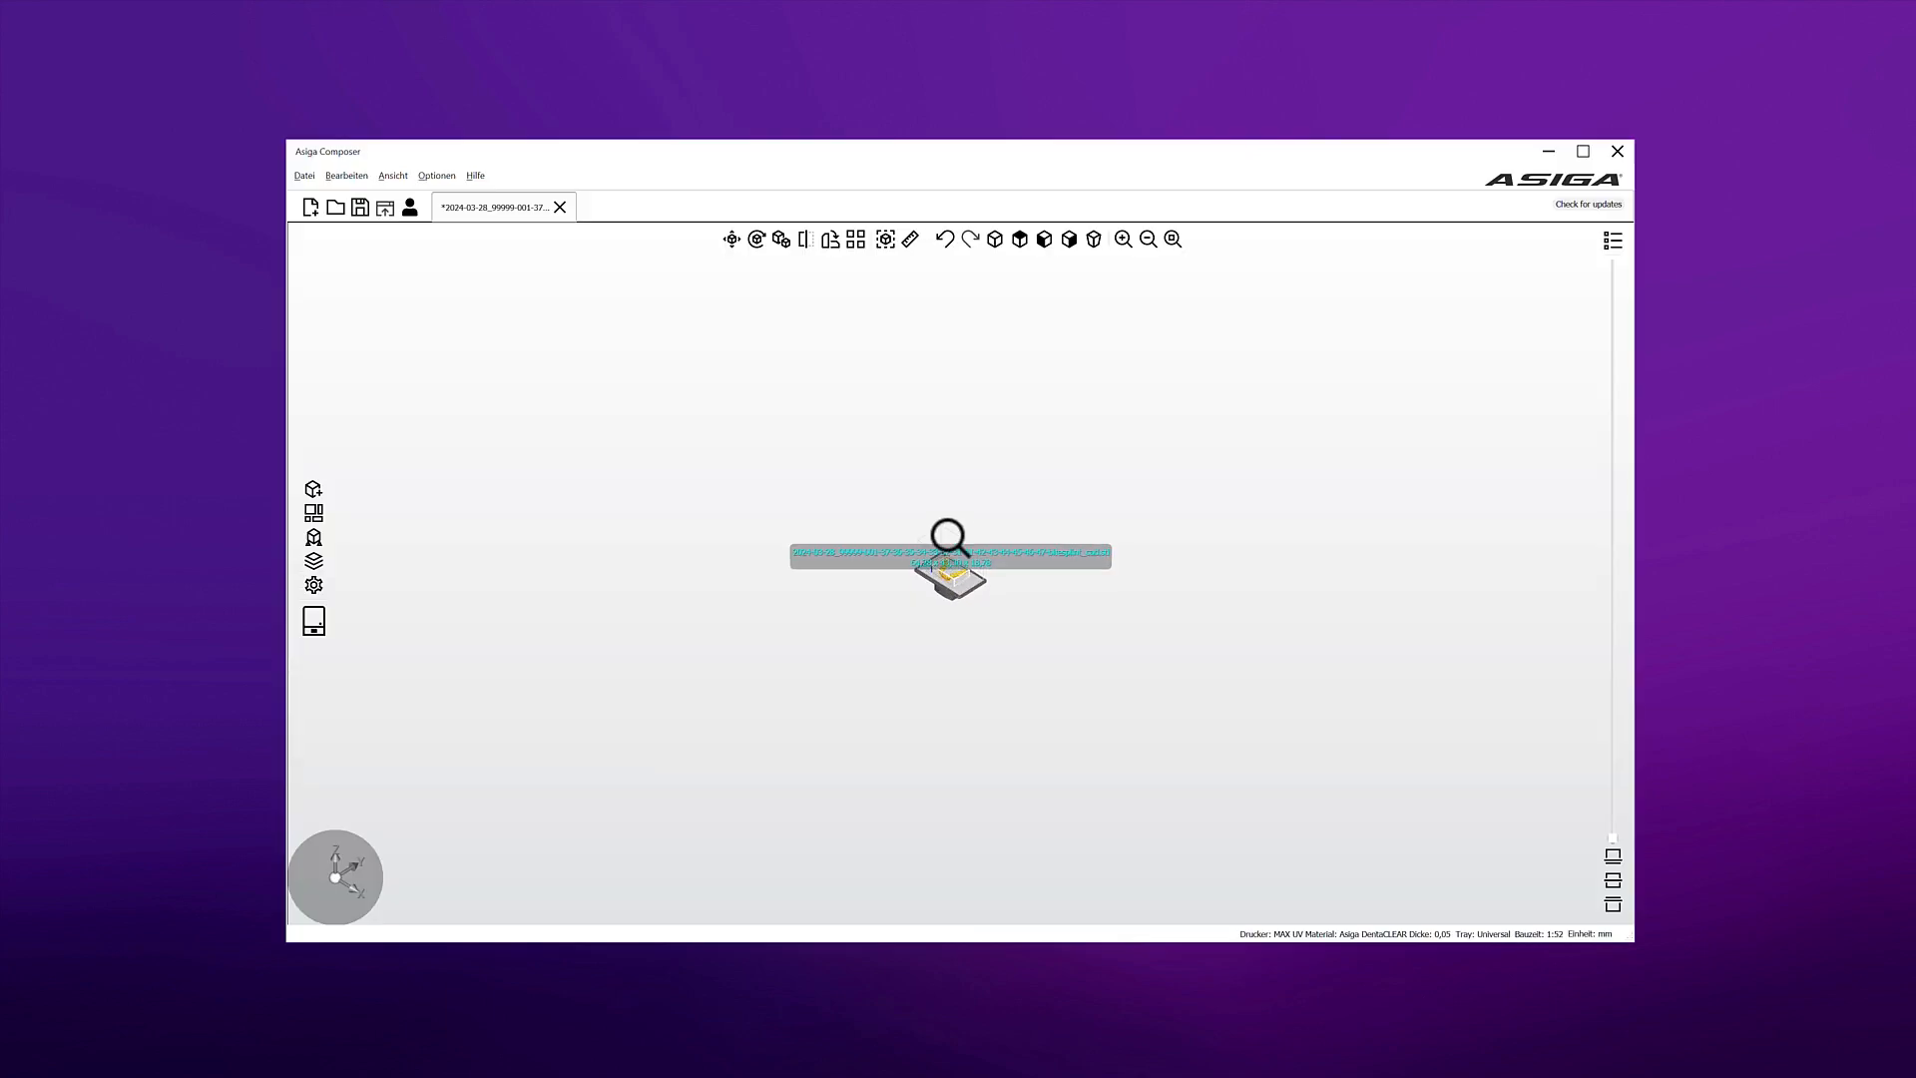
left_click_drag(968, 379, 999, 305)
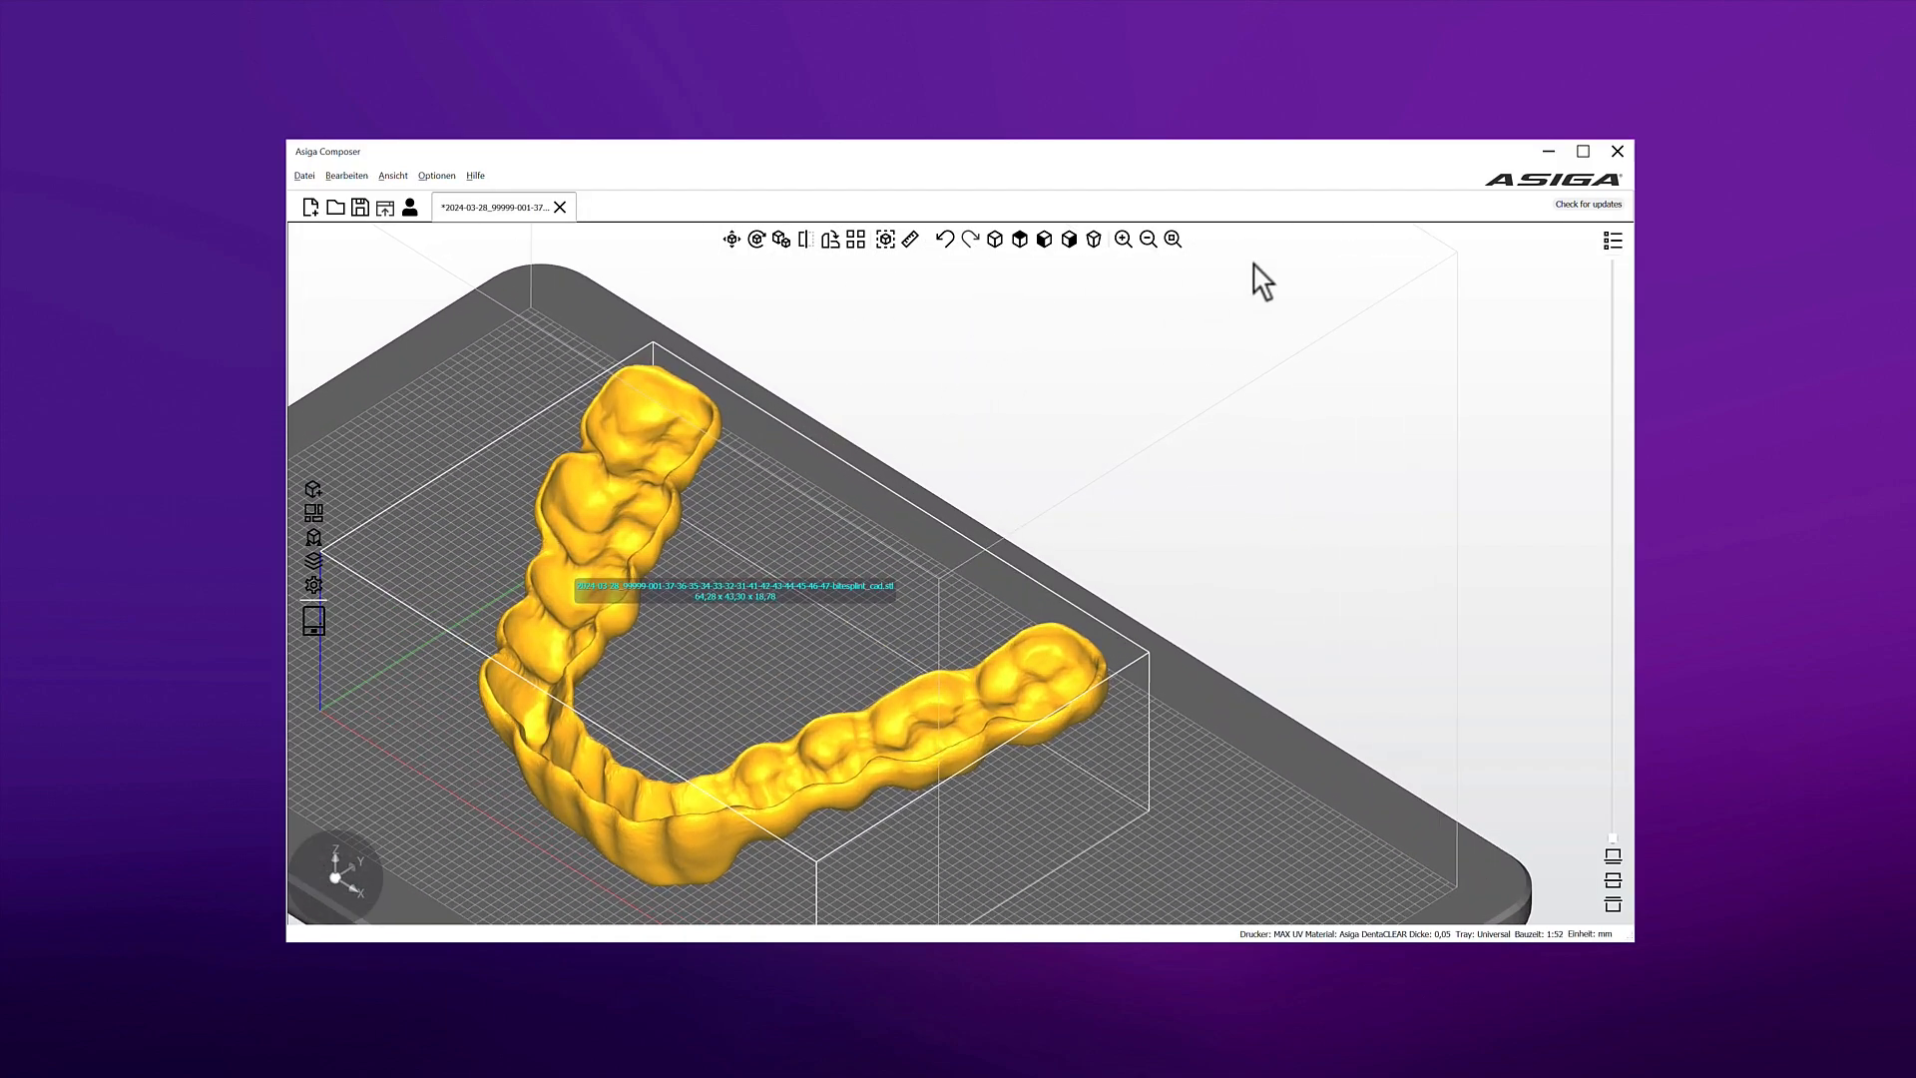